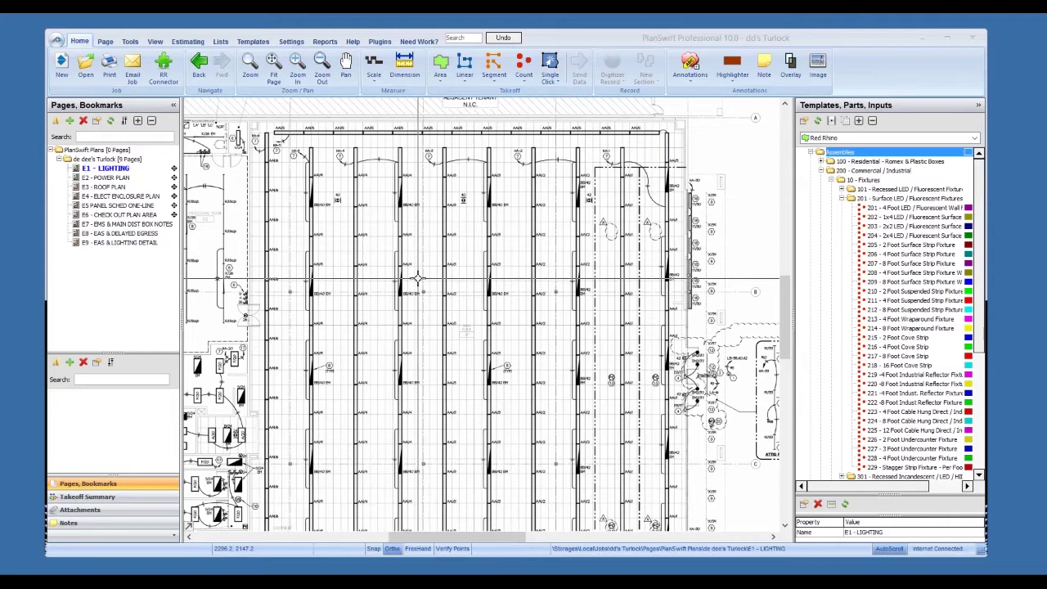
scroll(417, 278, "up", 3)
scroll(418, 278, "down", 3)
scroll(417, 278, "up", 3)
scroll(417, 278, "down", 3)
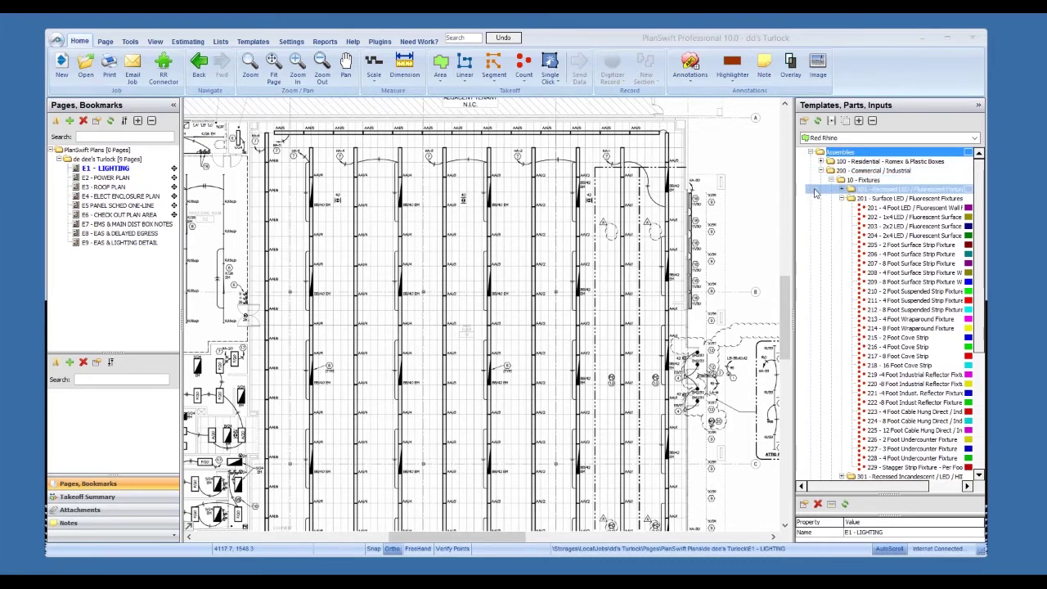
left_click(853, 210)
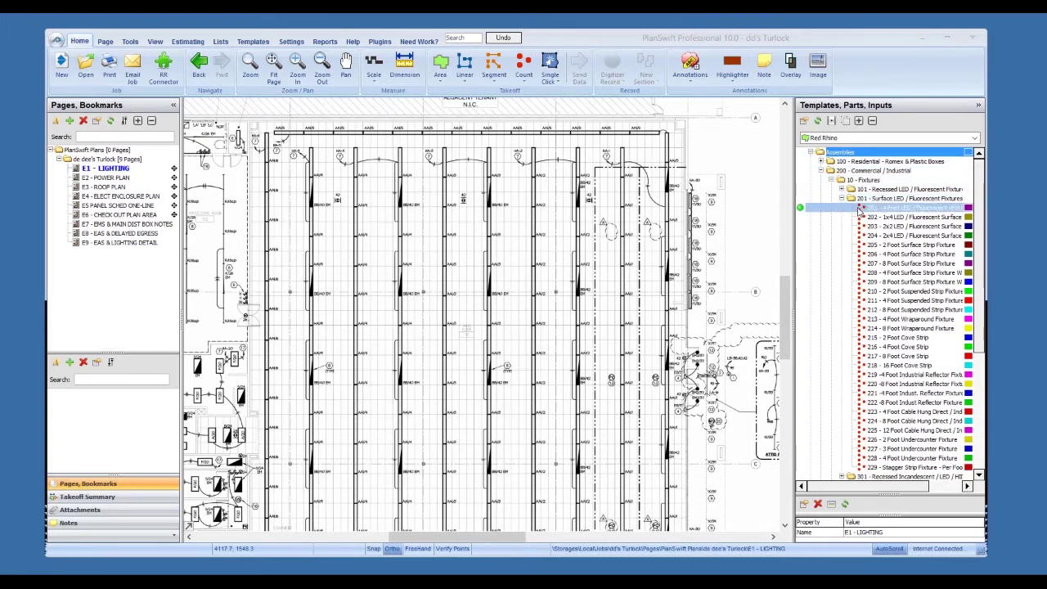
left_click_drag(859, 210, 576, 270)
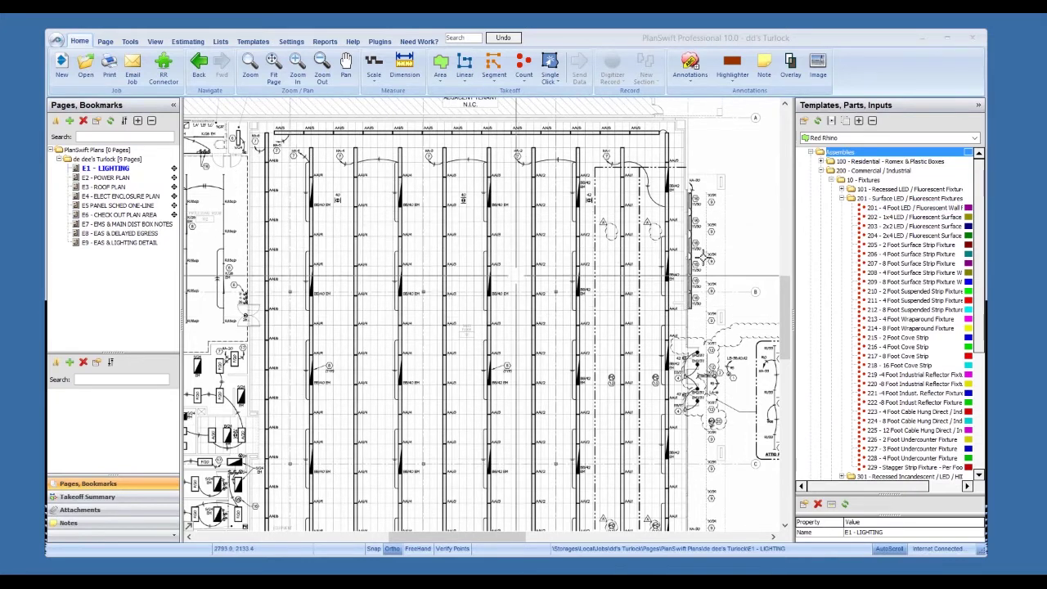
Start a takeoff with the 207 - 8 Foot Surface Strip Fixture assembly, stored in the dd's Turlock\Lighting folder
left_click(892, 255)
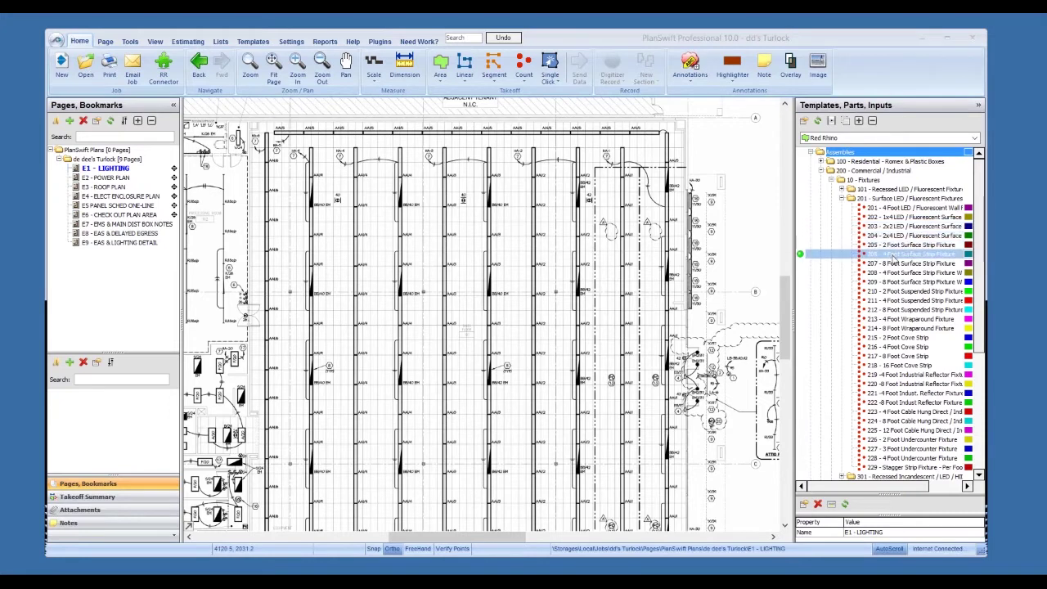
left_click(896, 263)
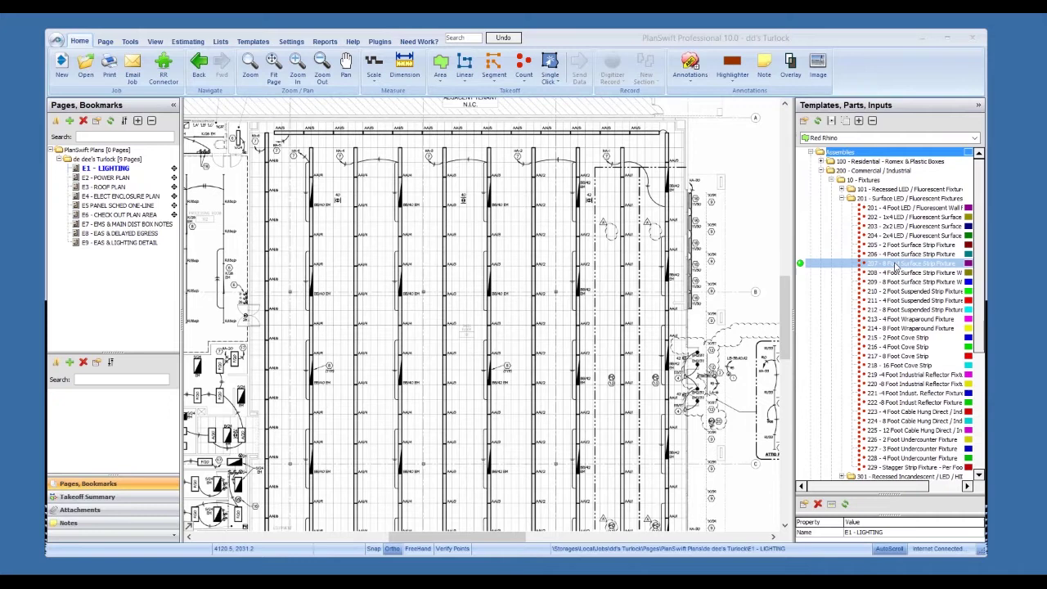
double_click(896, 265)
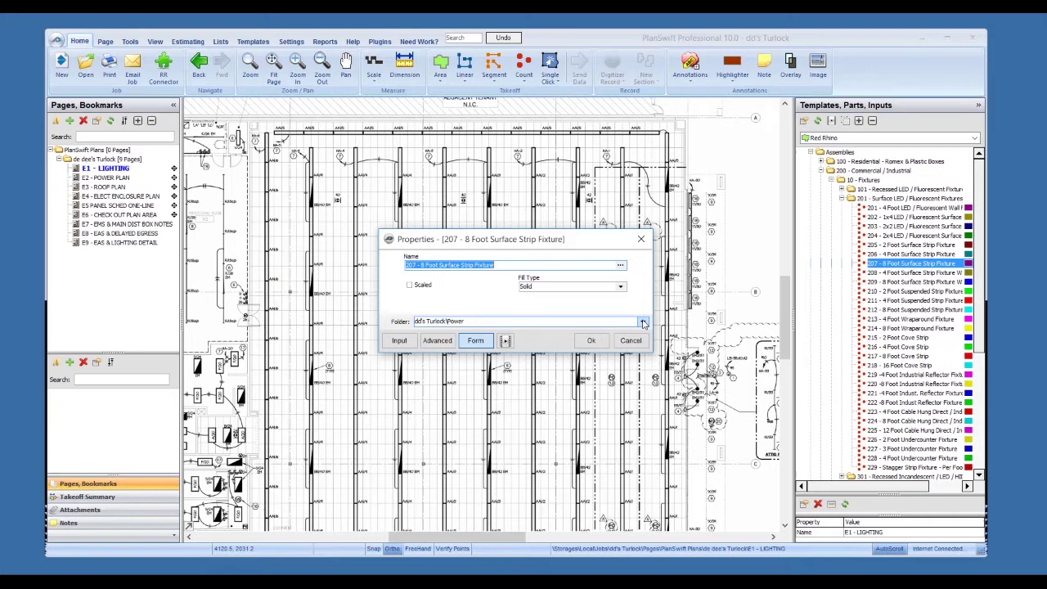
left_click(643, 323)
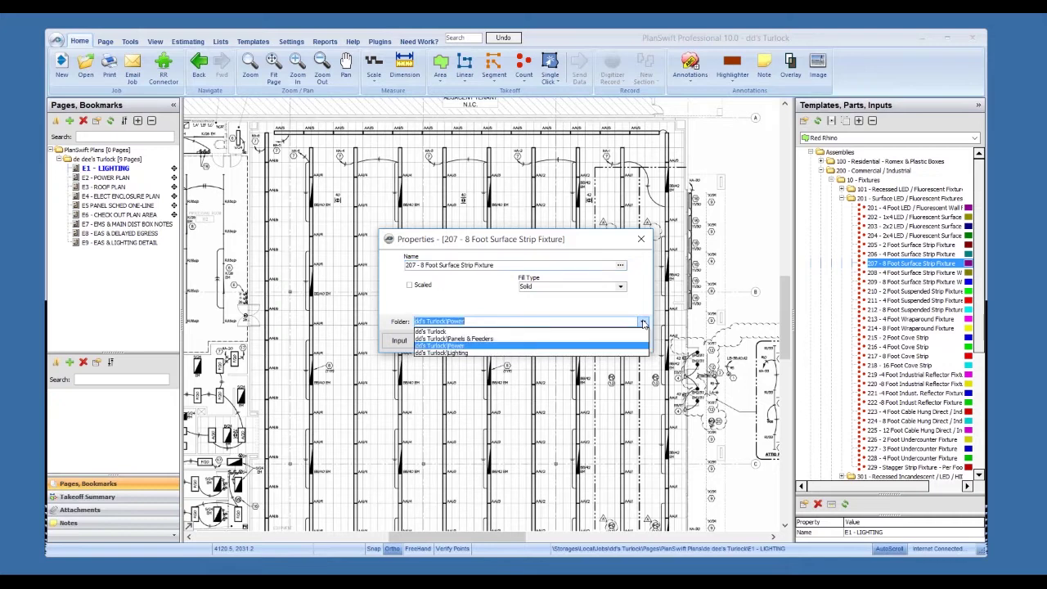
left_click(457, 353)
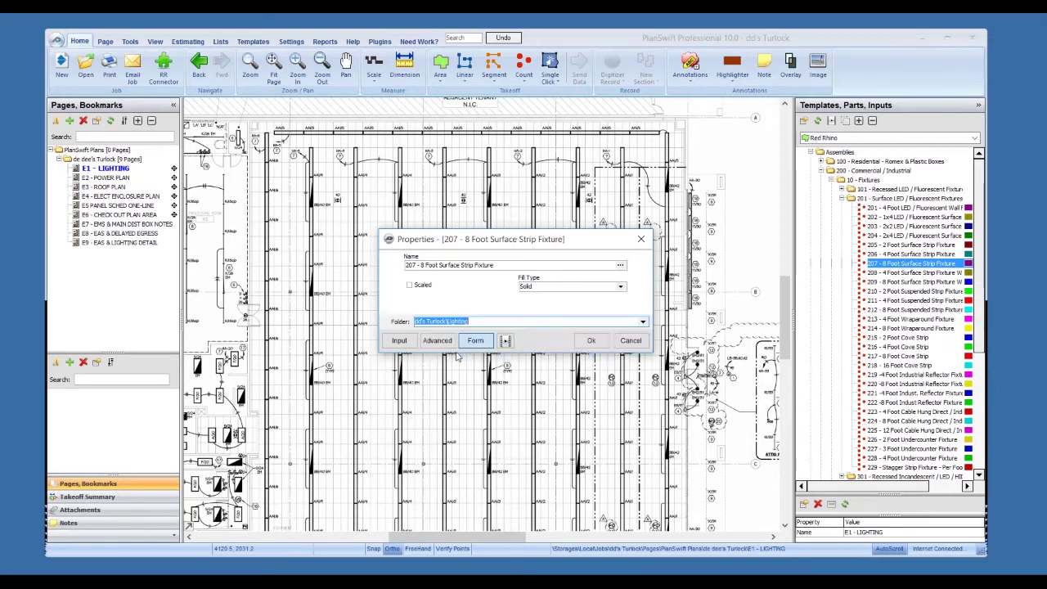
left_click(590, 340)
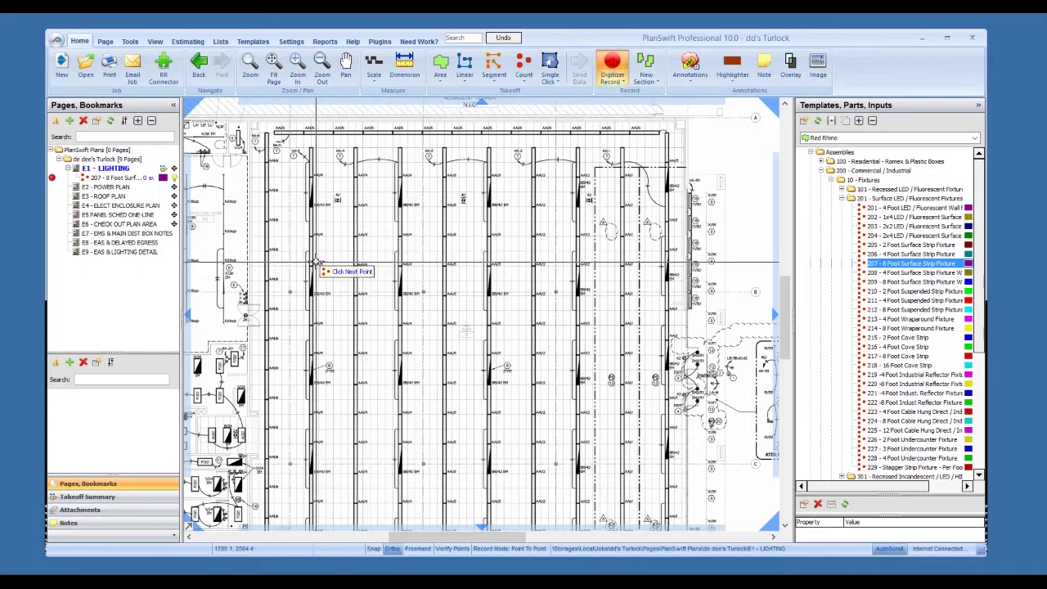
Count six strip fixtures down the westernmost AA/6 row of the sales floor and one at the head of the next row
left_click_drag(314, 263, 351, 309)
scroll(351, 311, "up", 2)
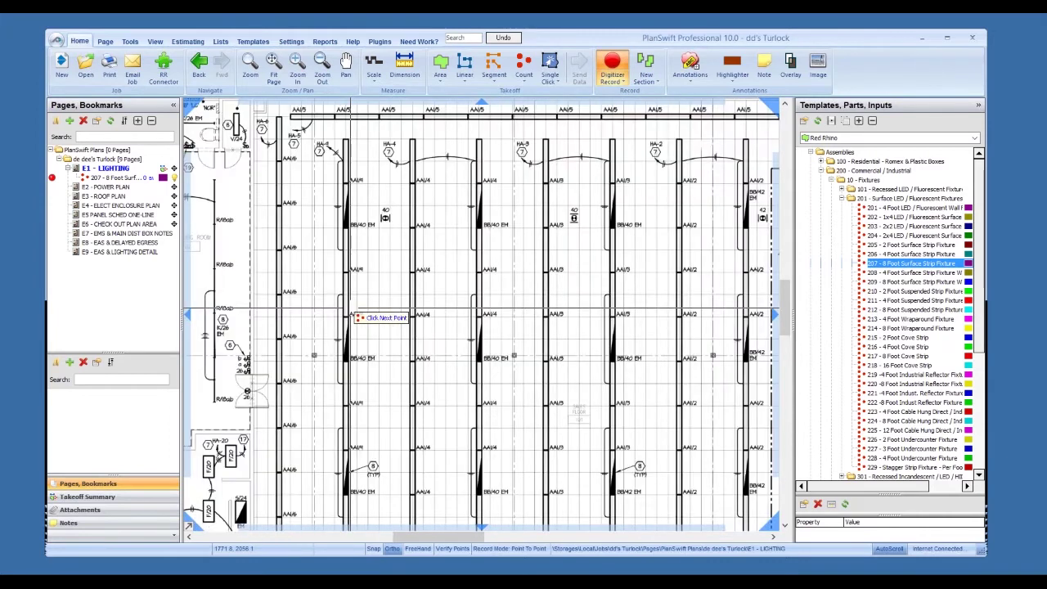
left_click(270, 150)
left_click(270, 179)
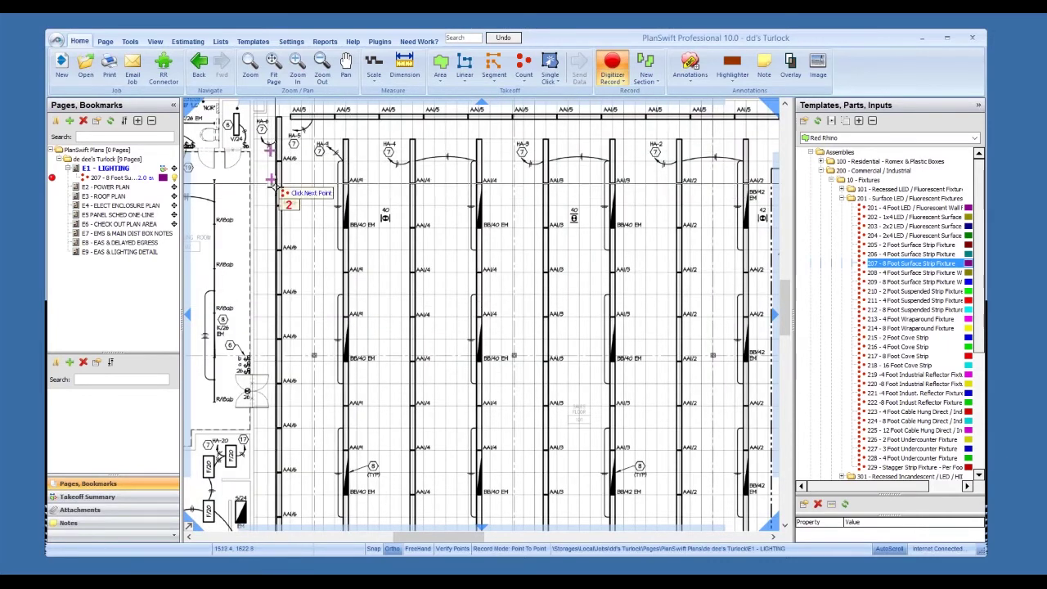
left_click(270, 229)
left_click(270, 270)
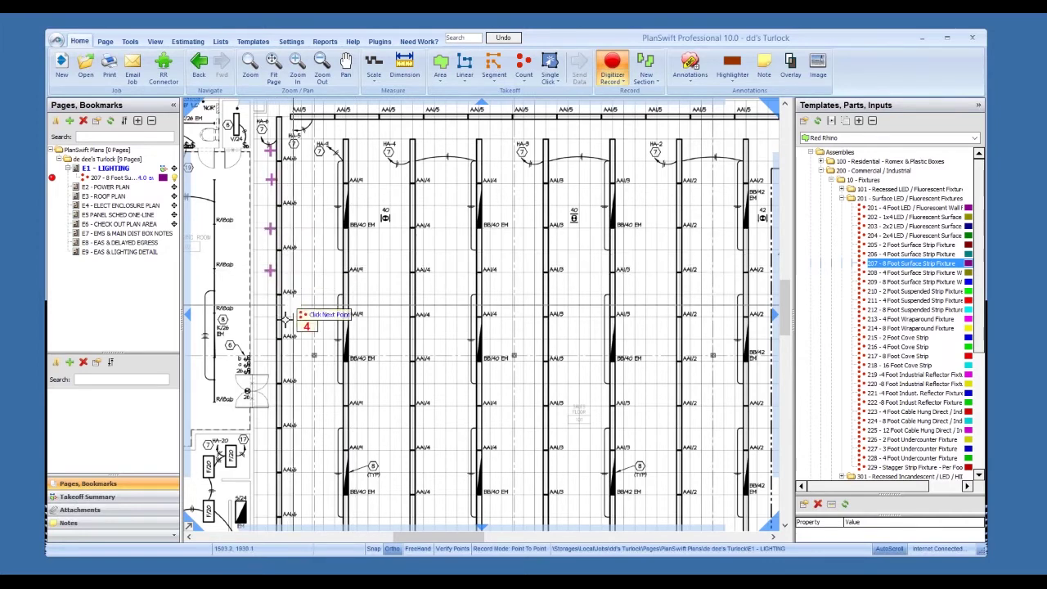
left_click(271, 316)
left_click(270, 358)
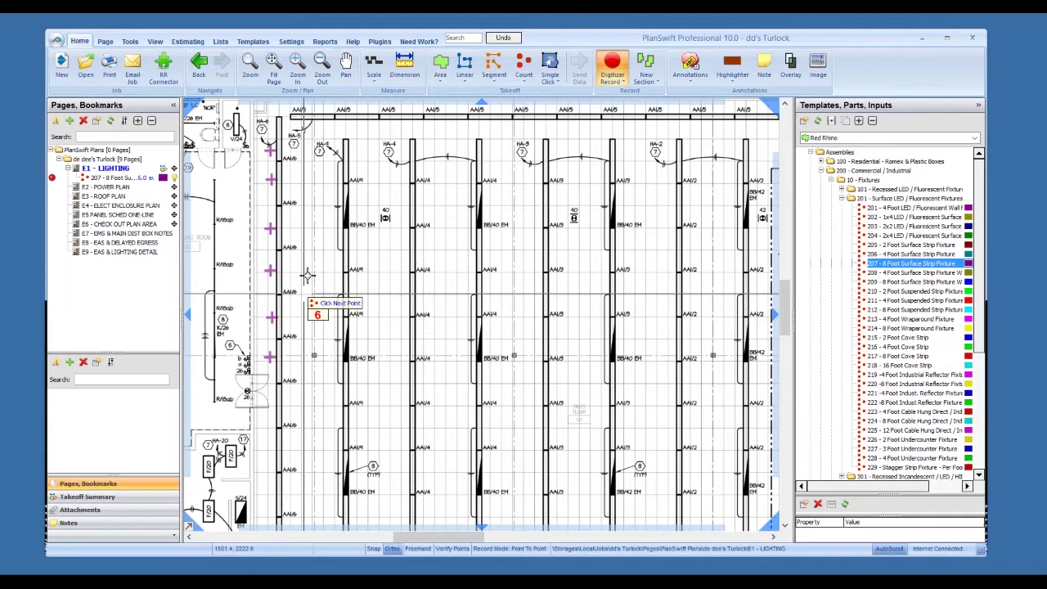
left_click(331, 163)
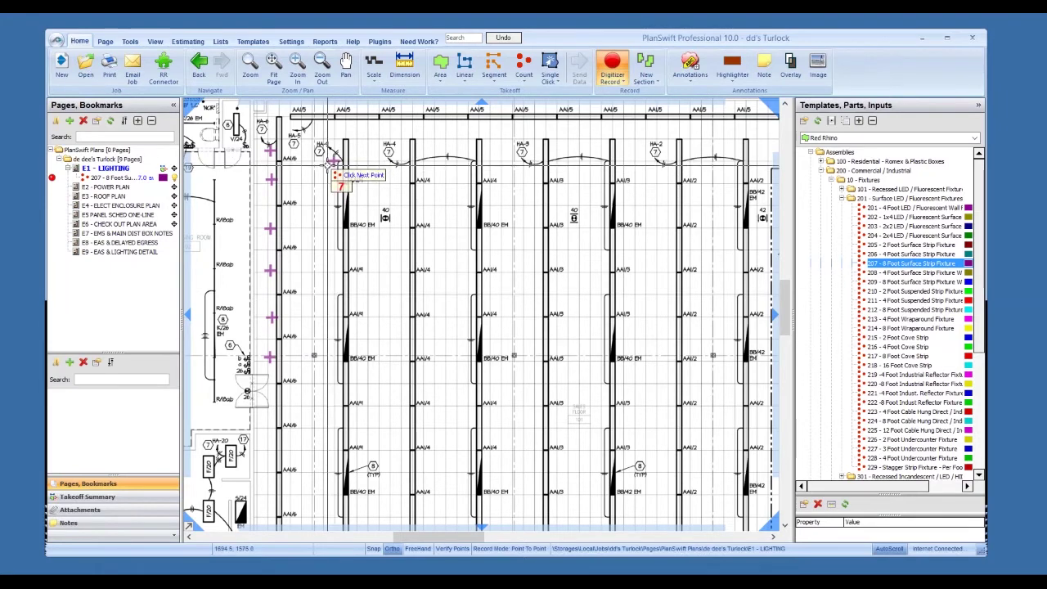
left_click(270, 179)
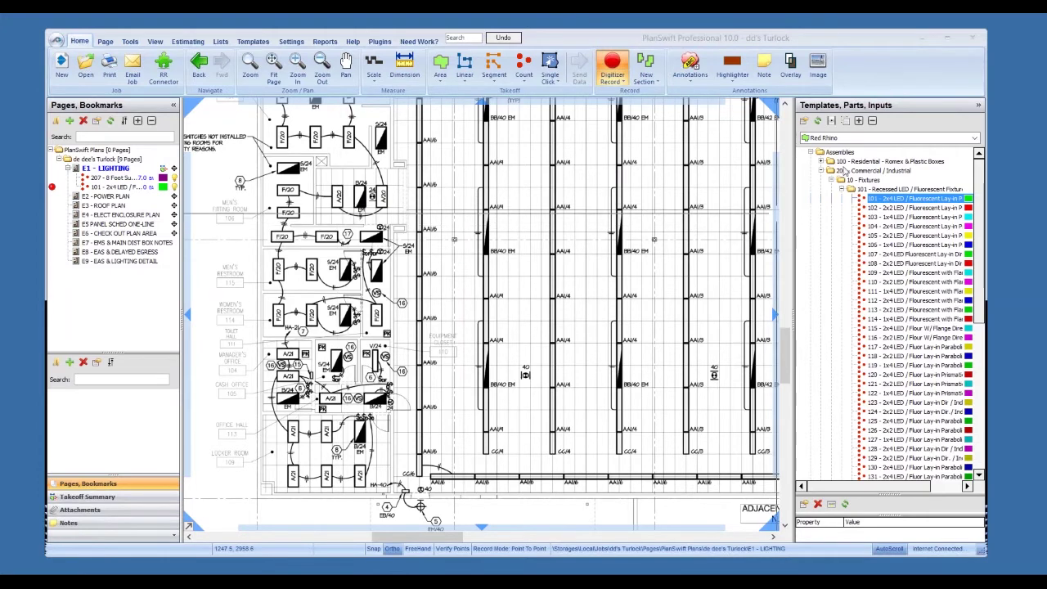
Count 101 - 2x4 LED fixtures on the lighting plan: two beside the men's fitting room and five A/21 fixtures around the office hall and locker room
left_click(888, 198)
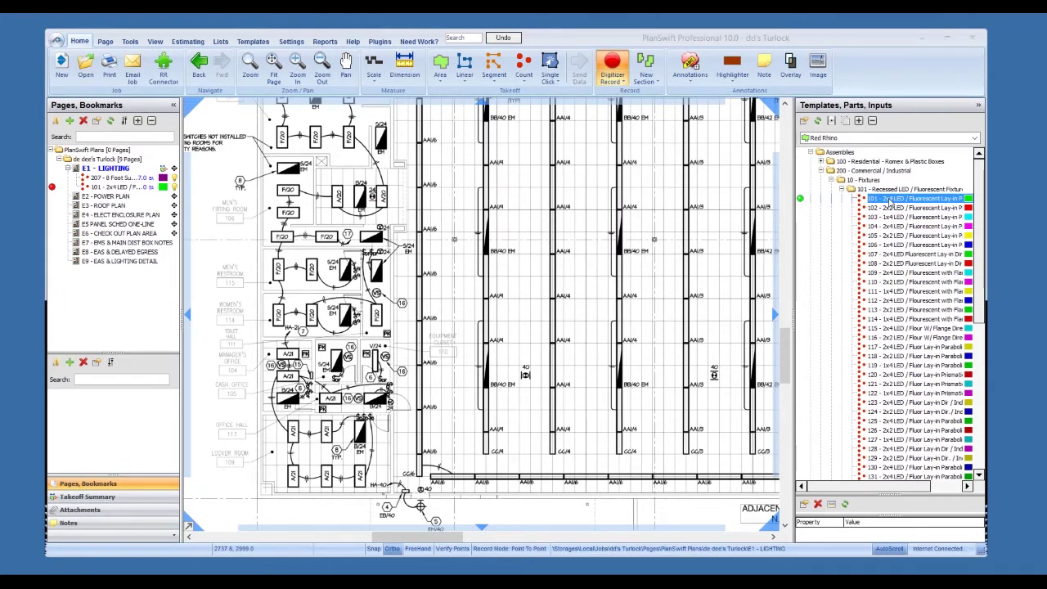
left_click(336, 193)
left_click(382, 193)
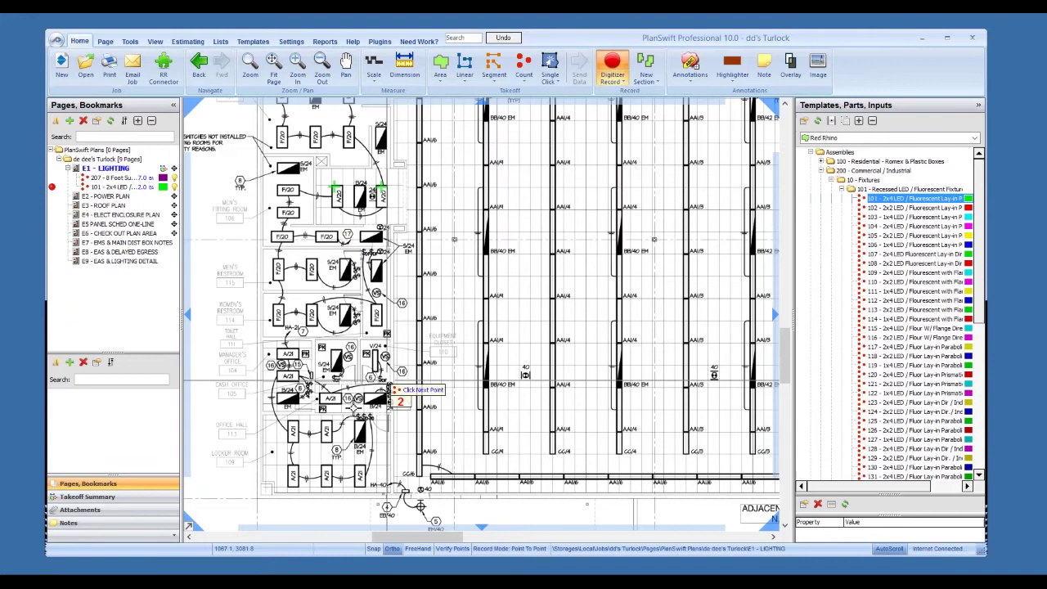
left_click(293, 475)
left_click(292, 434)
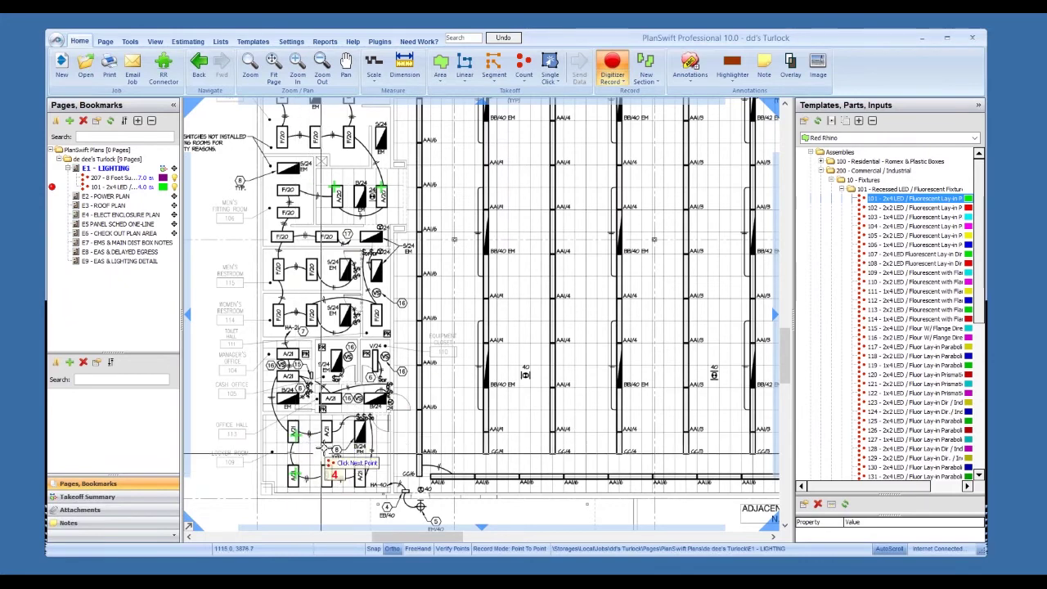
left_click(326, 429)
left_click(325, 475)
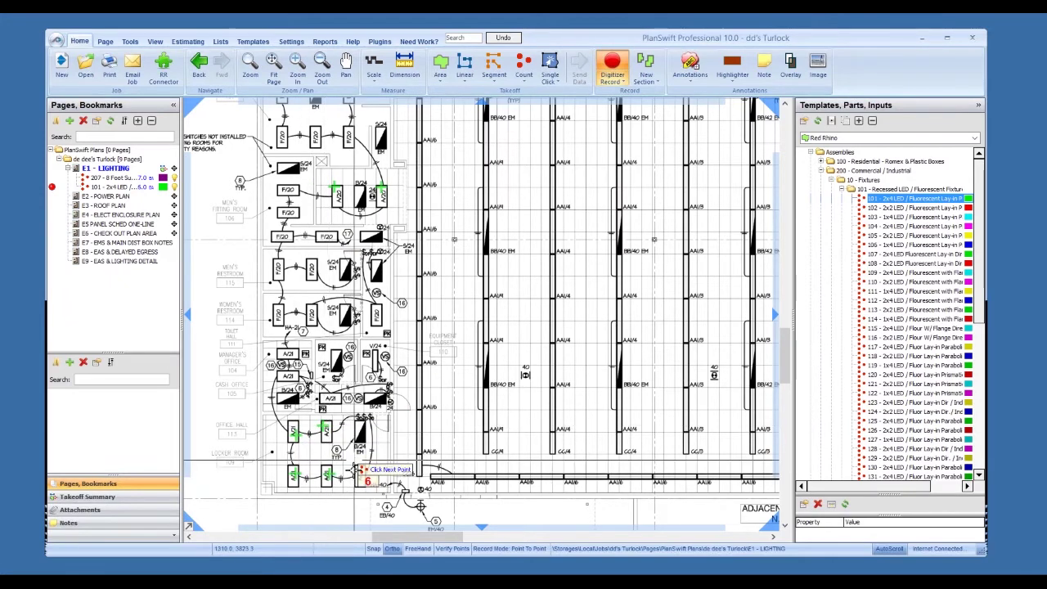
left_click(360, 473)
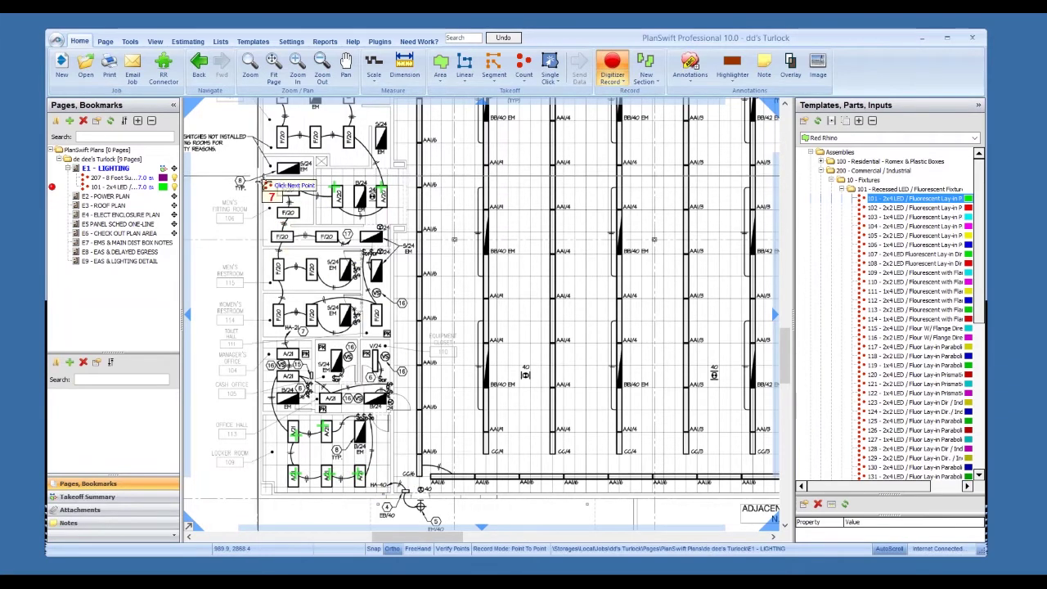
Add the two A/21 fixtures in the manager's office area to the 101 - 2x4 LED count
left_click(119, 188)
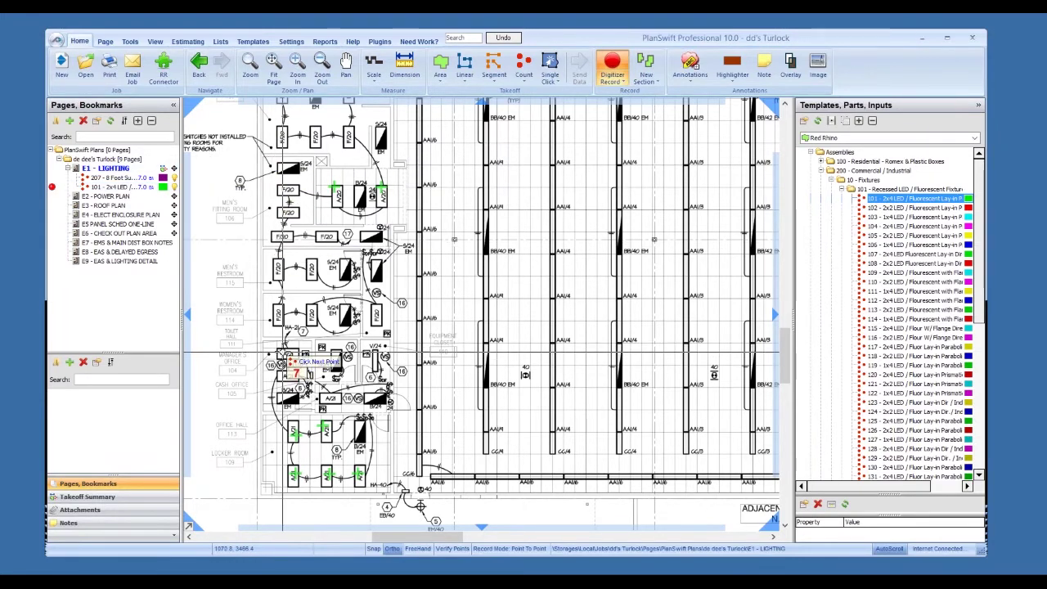
left_click(285, 354)
left_click(292, 378)
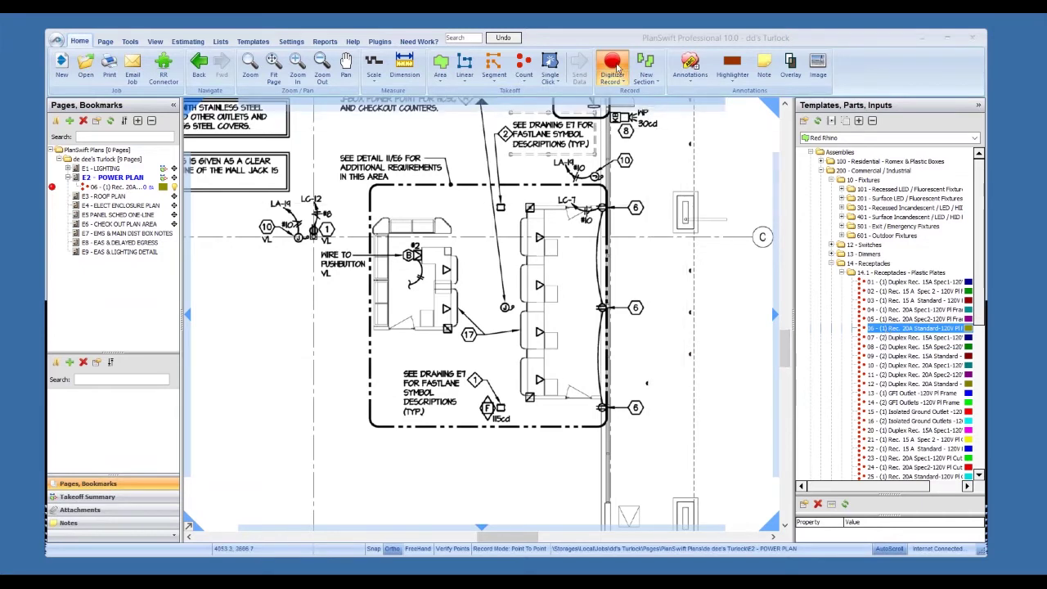
Count the three receptacles tagged 6 along the checkout wall on the E2 power plan using the 06 - (1) Rec. 20A Standard assembly
left_click(615, 67)
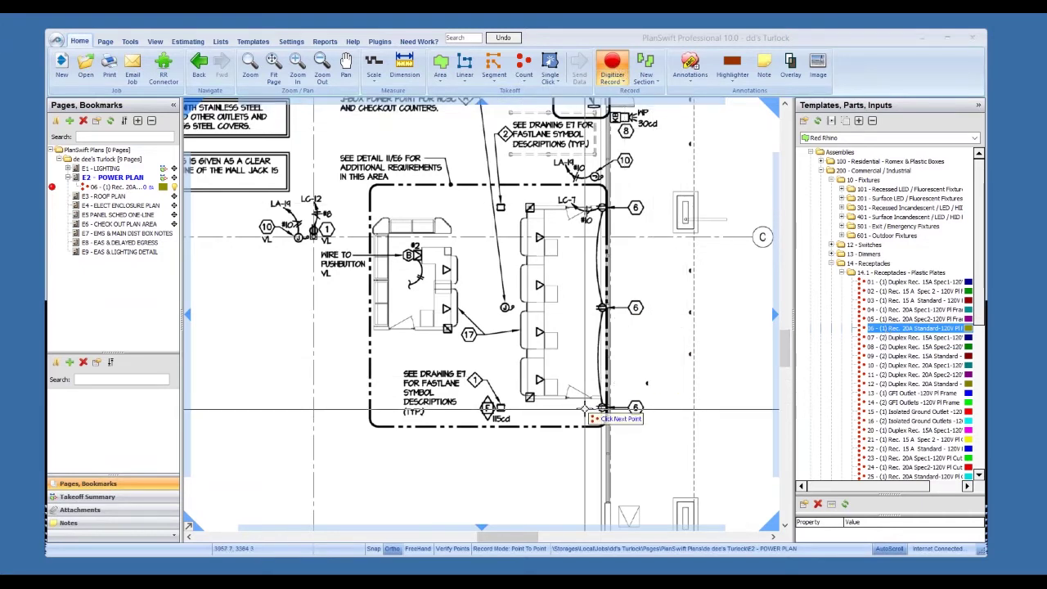
left_click(586, 409)
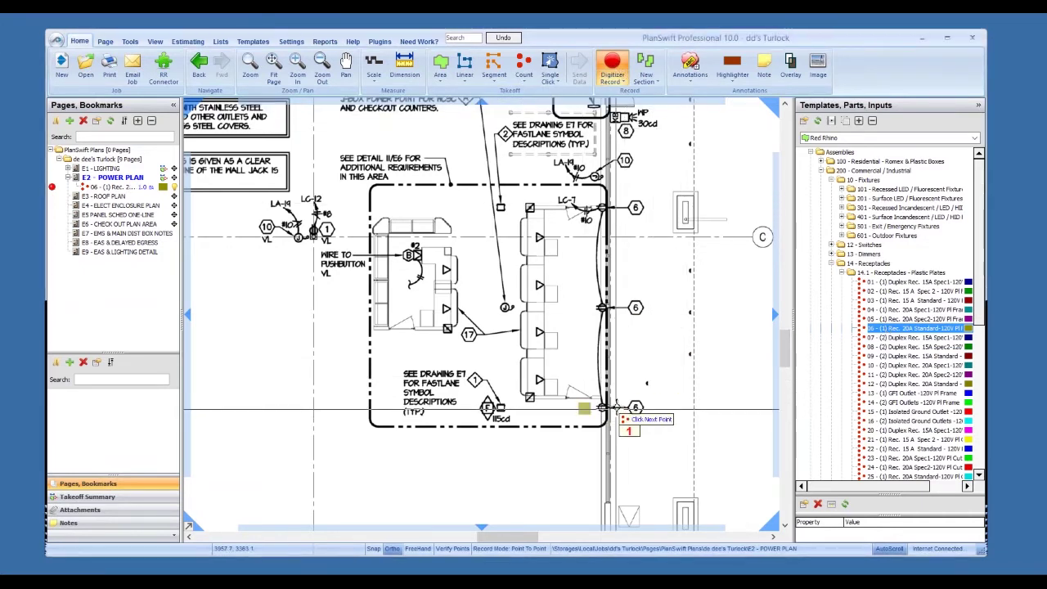
left_click(585, 308)
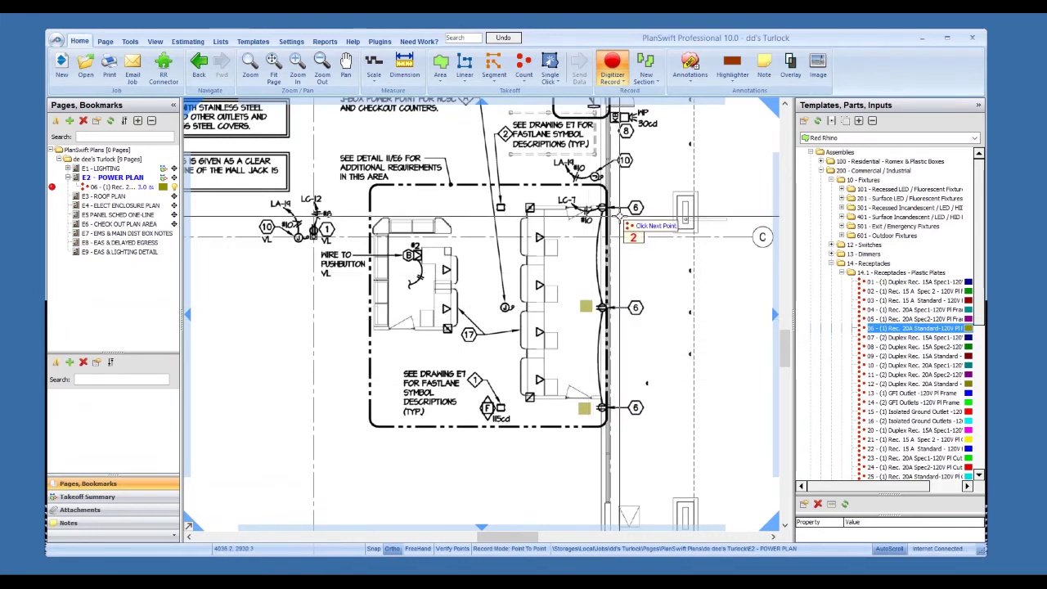
left_click(620, 216)
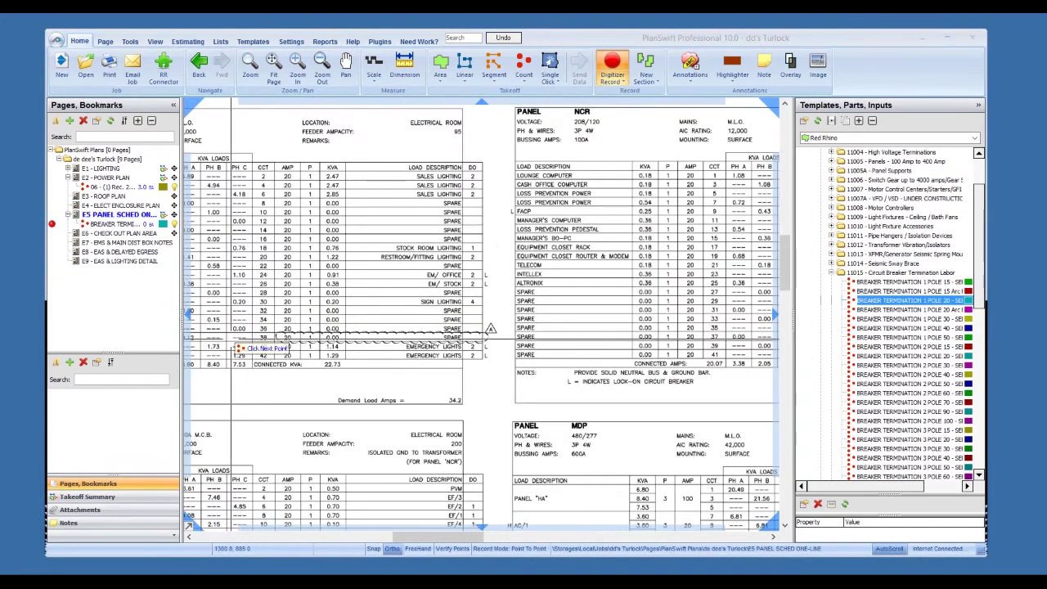
Count BREAKER TERMINATION 1 POLE 20 for circuits 2, 4, 6, 8, 10 and 12 in the E5 panel schedule
left_click(112, 215)
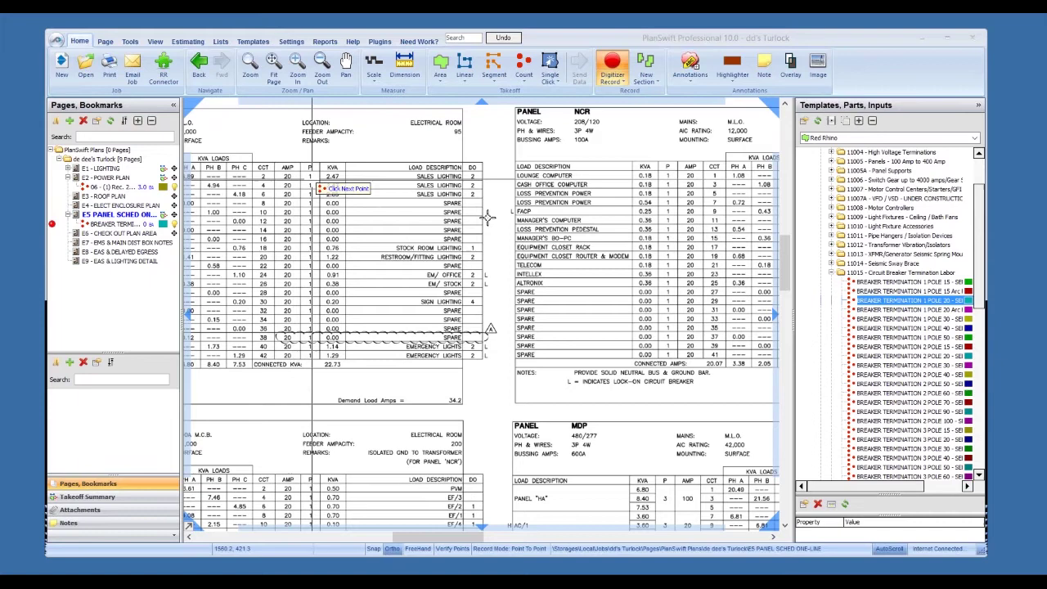
scroll(861, 274, "up", 3)
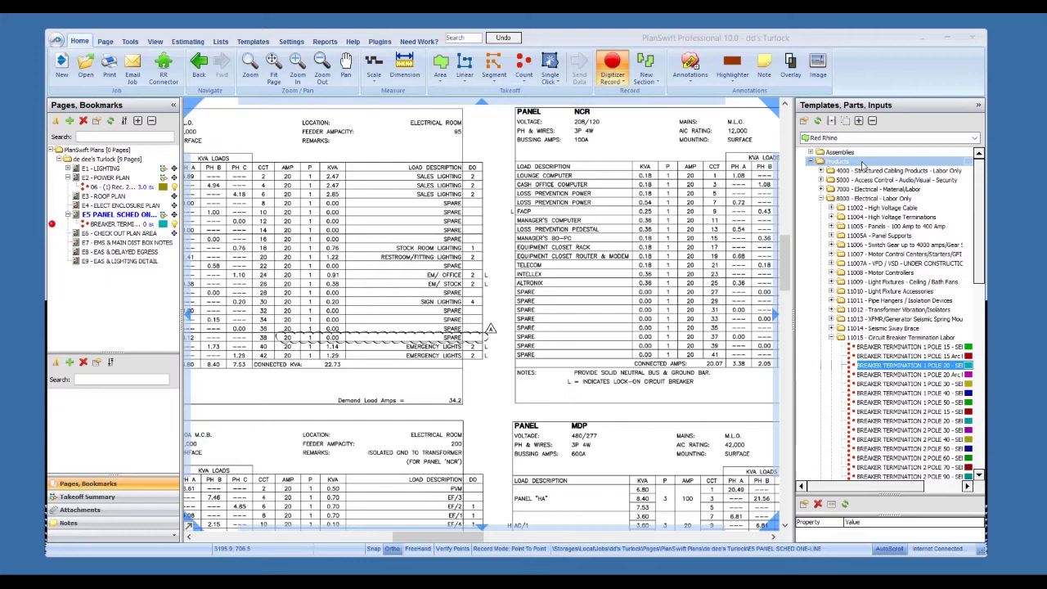
left_click(866, 171)
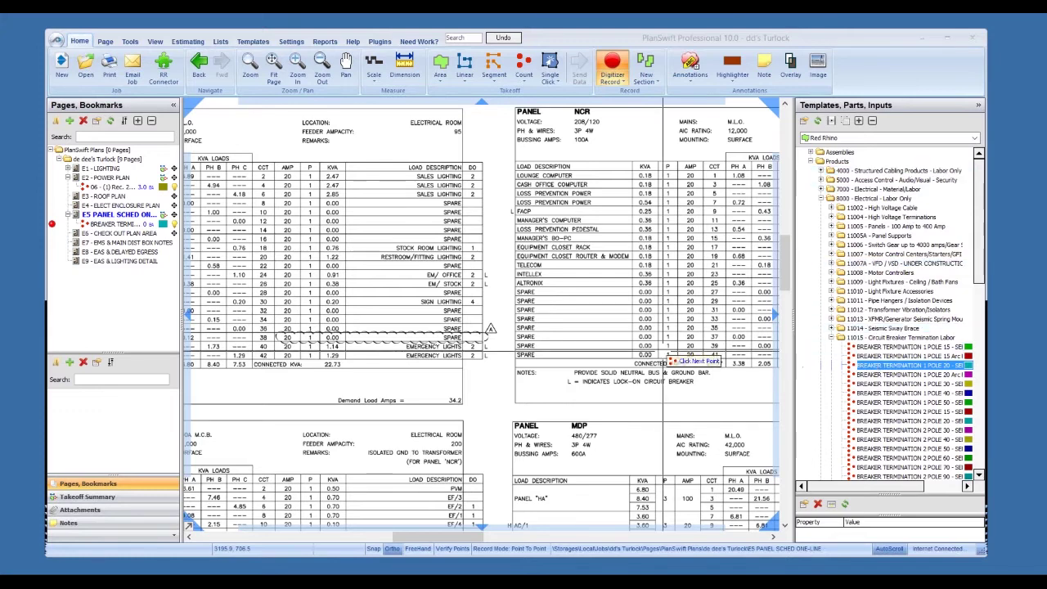
scroll(347, 231, "up", 2)
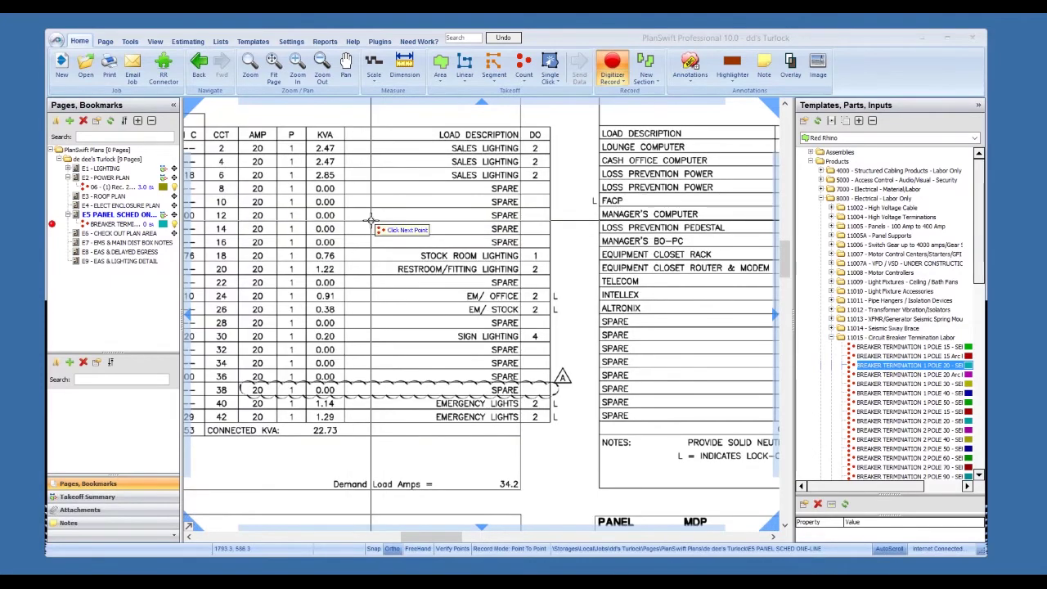
mouse_move(383, 235)
left_mouse_down()
mouse_move(503, 283)
mouse_move(624, 279)
mouse_move(460, 263)
left_mouse_up()
left_click(360, 192)
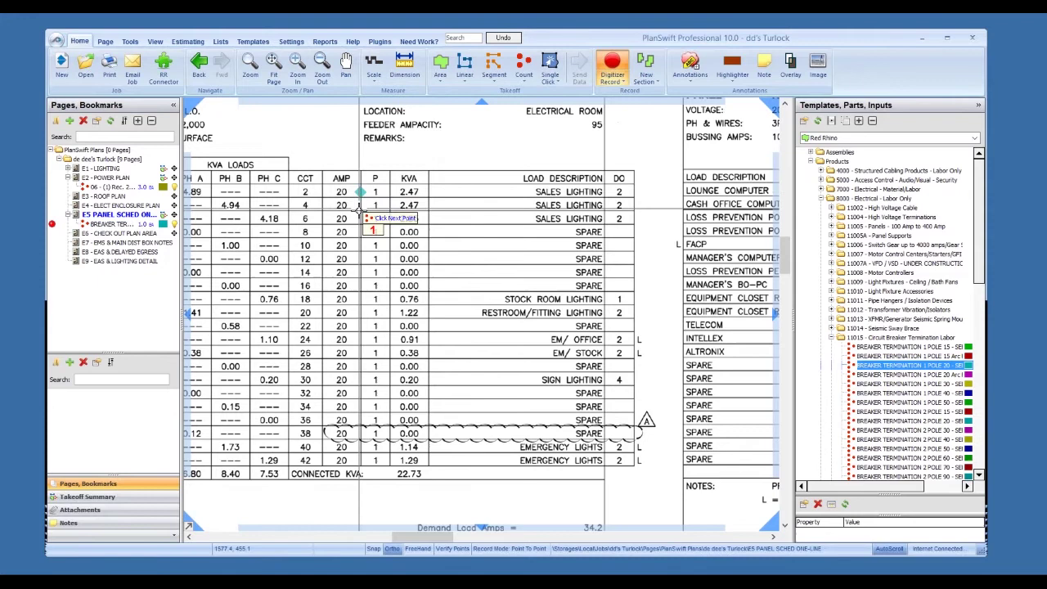
left_click(360, 205)
left_click(360, 218)
left_click(361, 231)
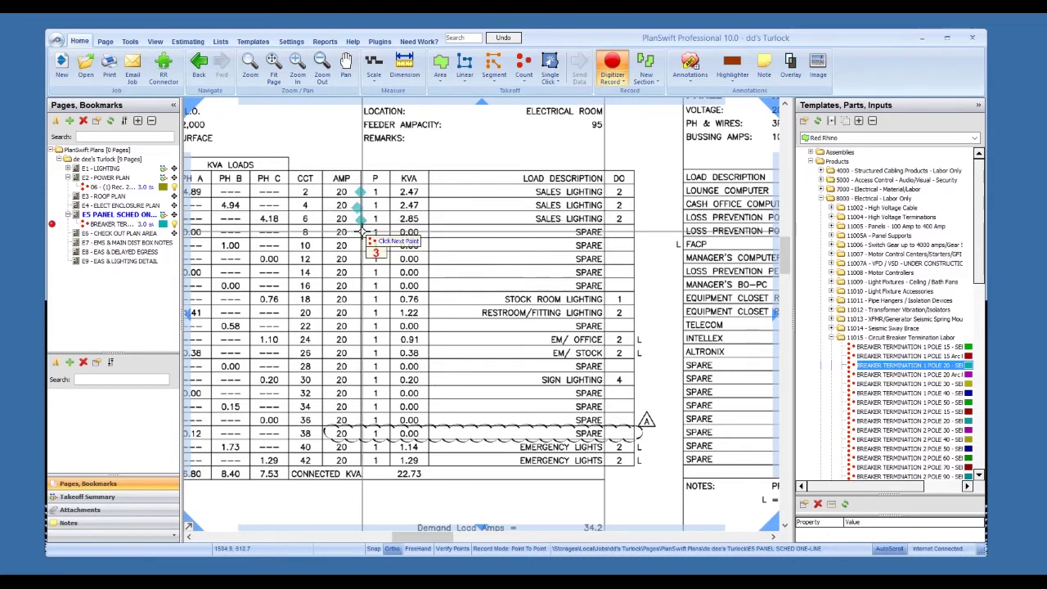
left_click(360, 244)
left_click(360, 258)
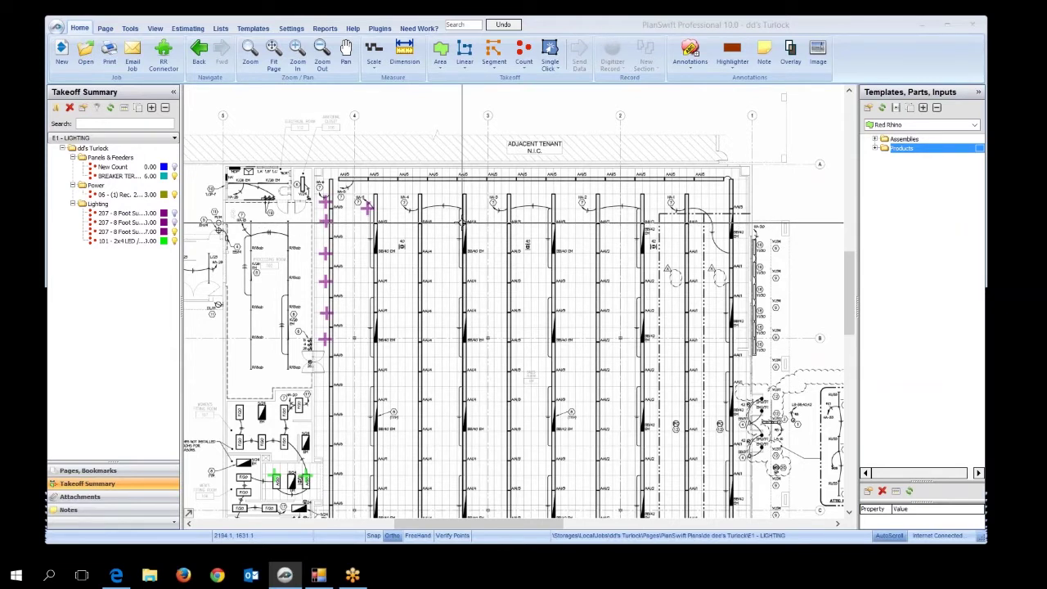
Set up a linear takeoff named MC CABLE 12/2 in orange with solid fill in the Lighting folder
left_click(464, 51)
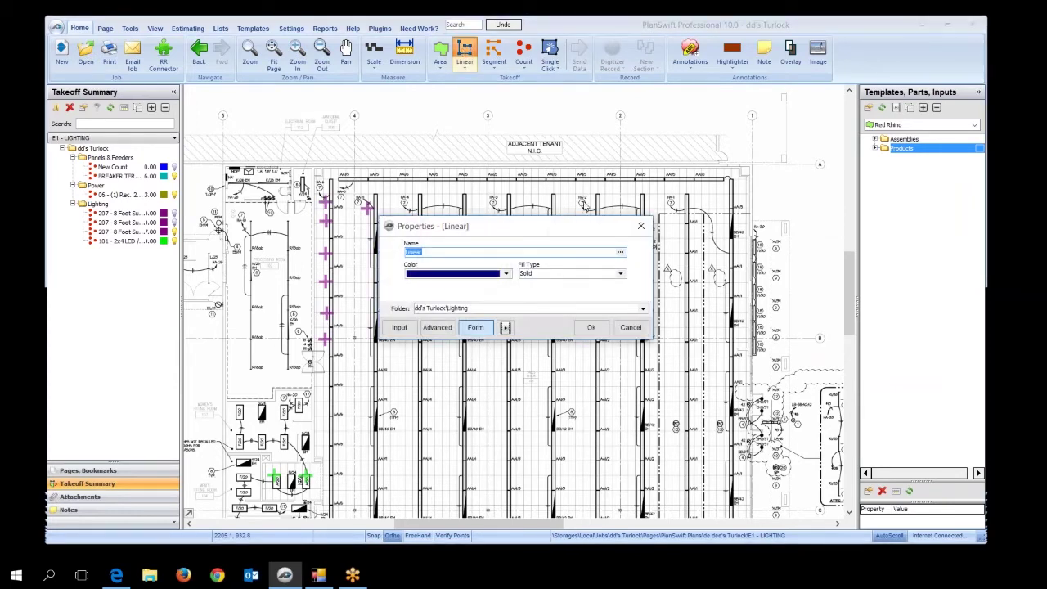
right_click(418, 252)
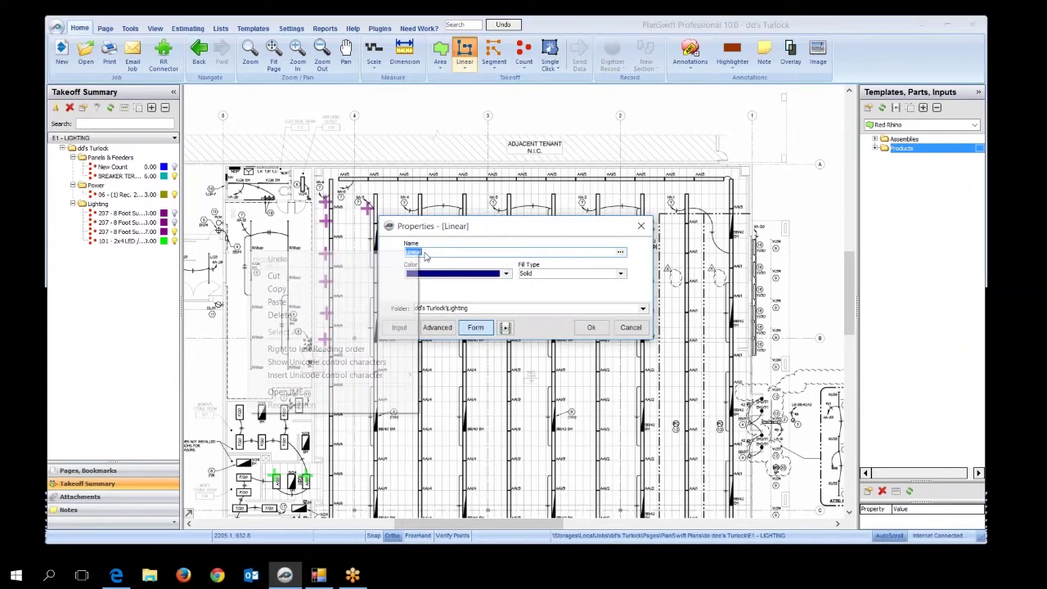
left_click(324, 303)
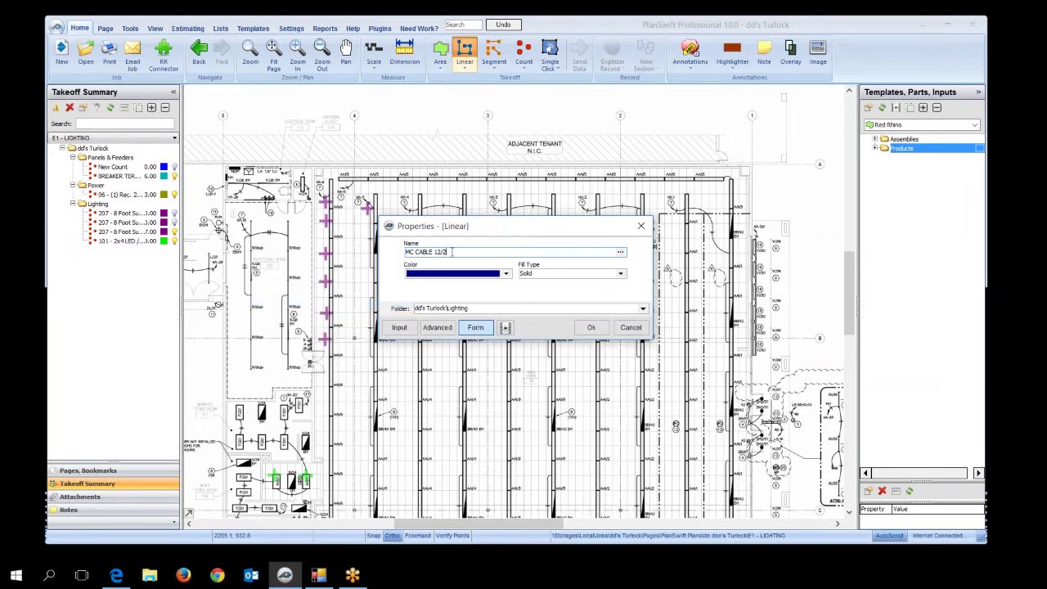
left_click(506, 275)
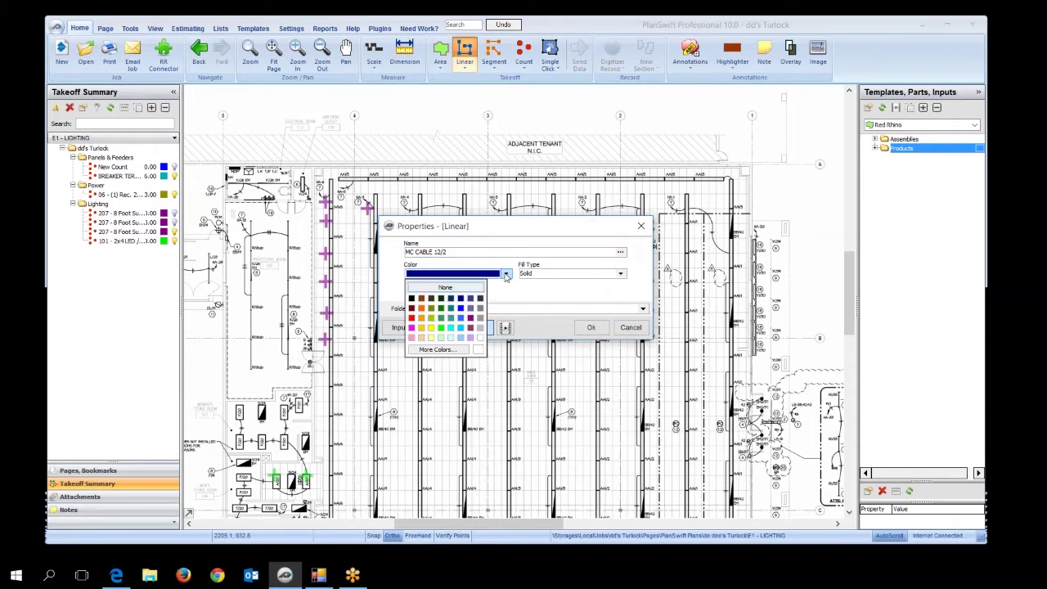
left_click(421, 310)
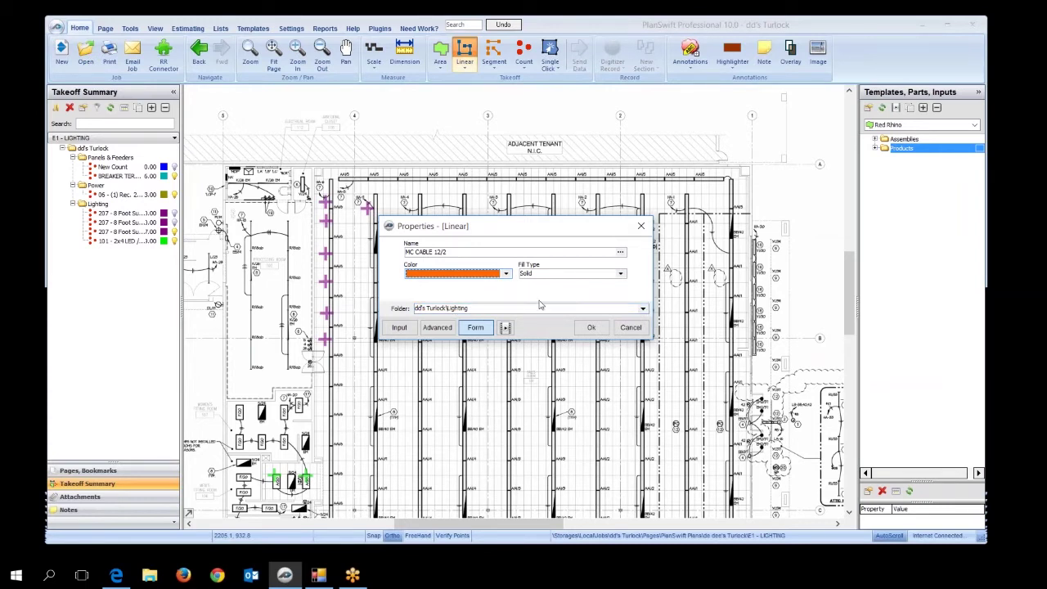
left_click(591, 327)
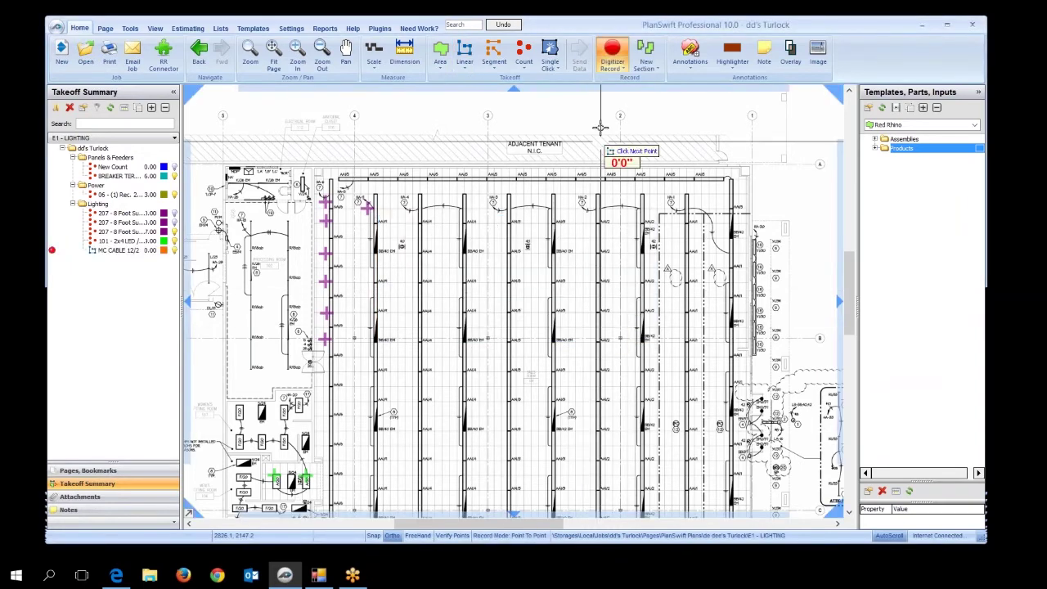
Trace an MC CABLE 12/2 run of about 161 ft along the adjacent tenant wall and down to the fixture row near grid line 1
left_click(606, 62)
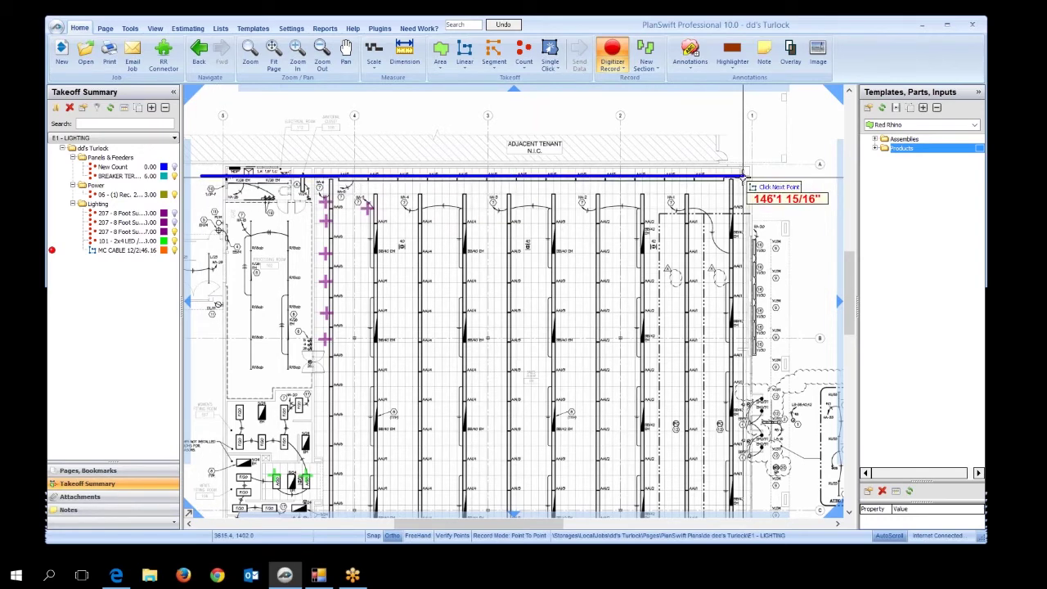
left_click(743, 176)
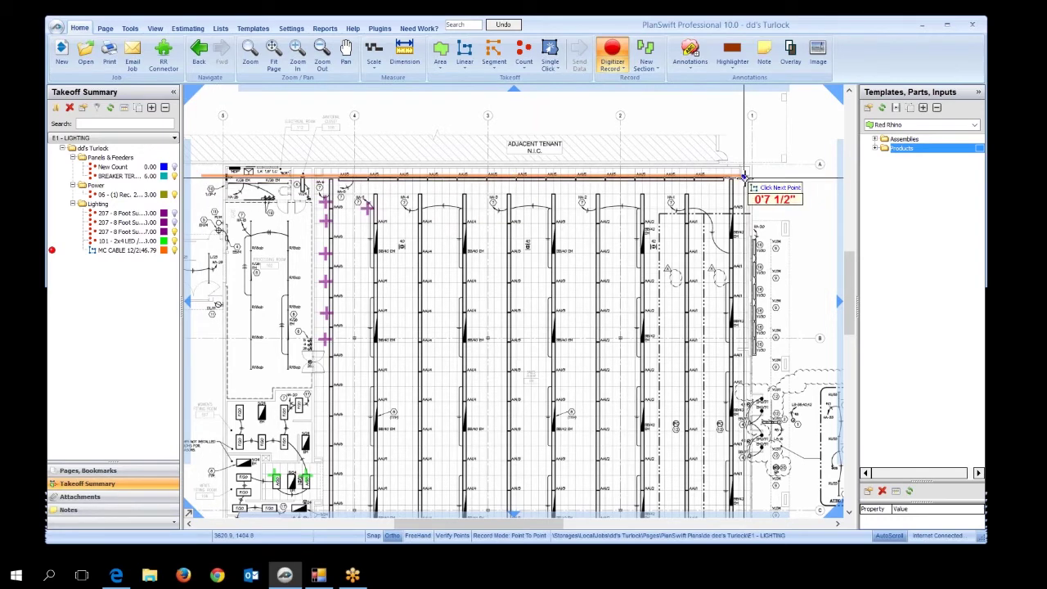
left_click(743, 232)
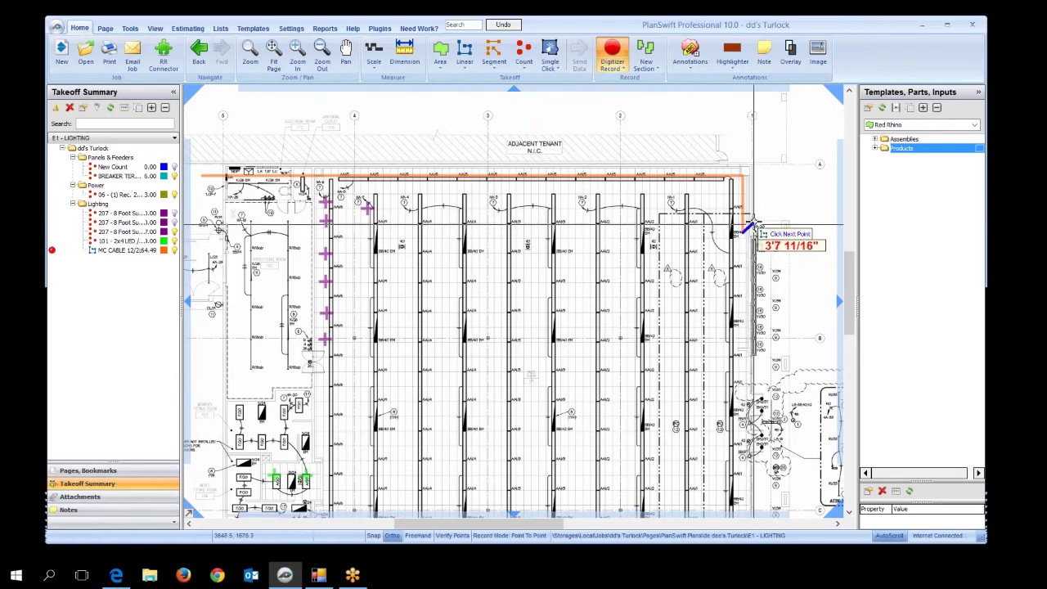
right_click(743, 234)
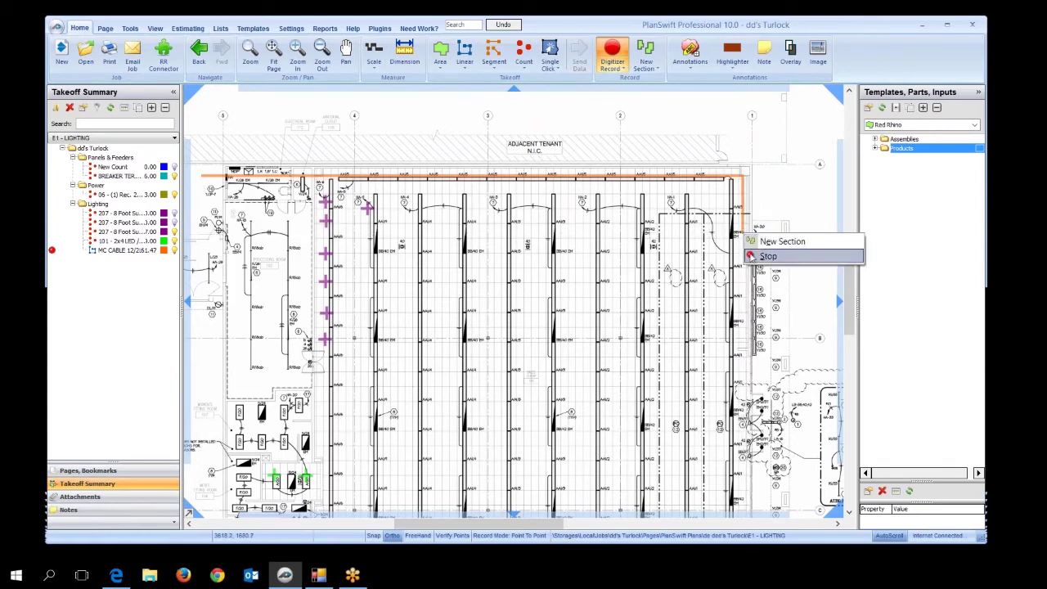
left_click(752, 257)
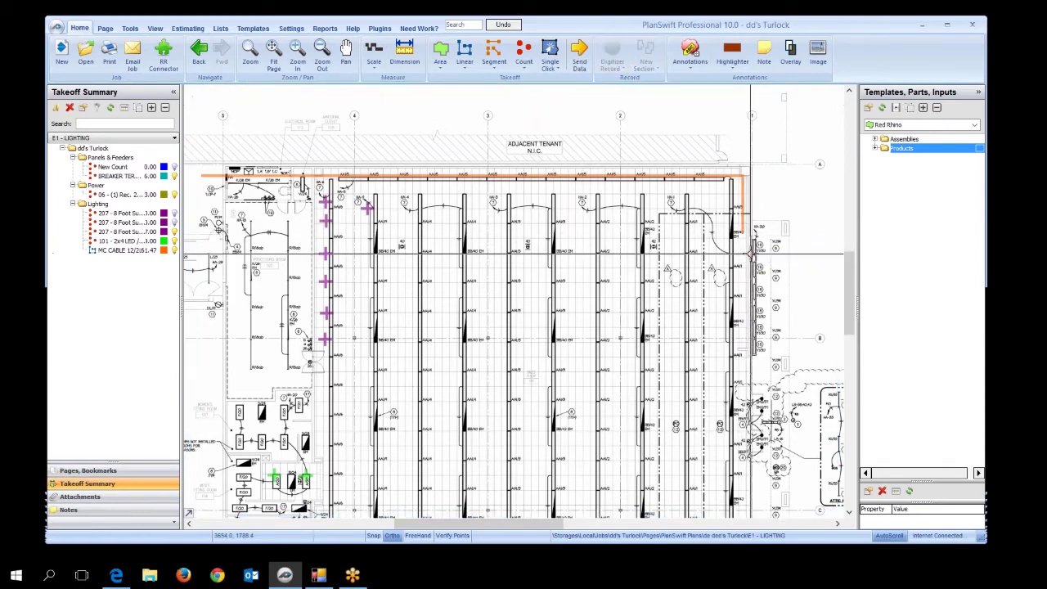
Resume MC CABLE 12/2 and add a second run parallel below the first, ending with a leg of about 17 ft to the fixture row past grid line 2
left_click(131, 254)
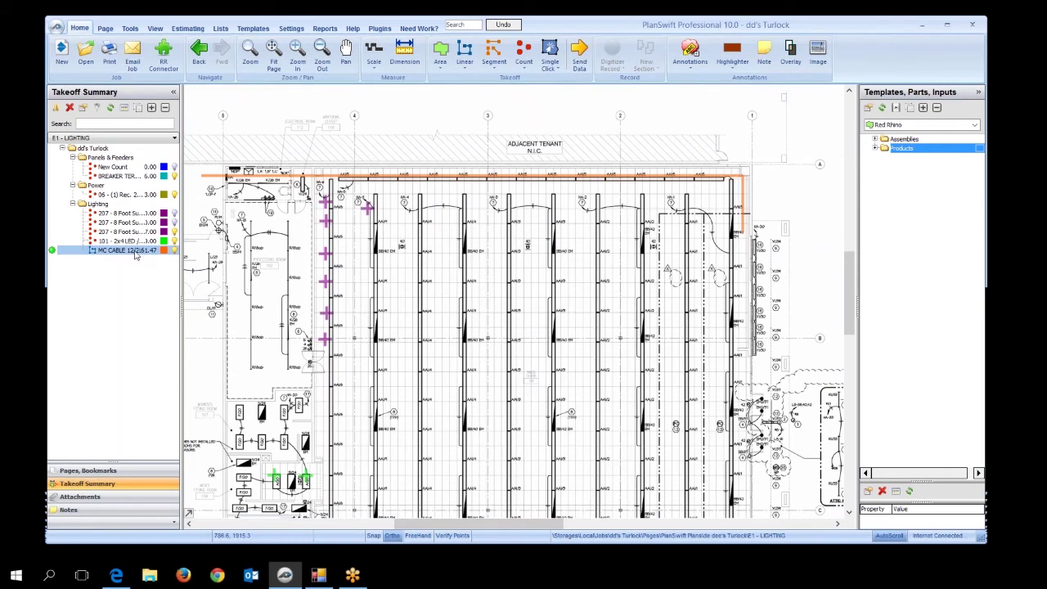
left_click(144, 260)
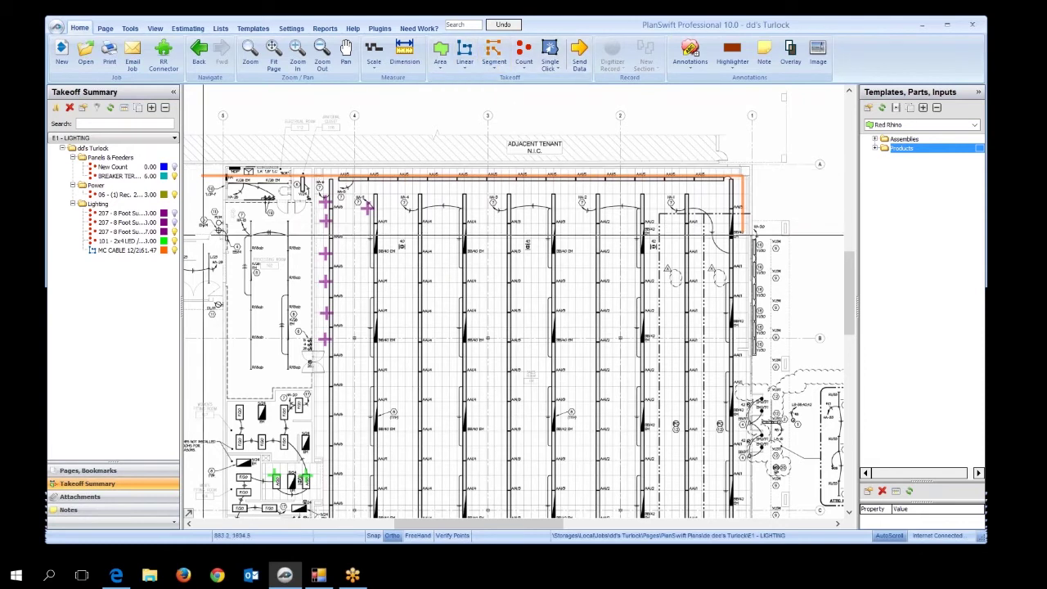
left_click(111, 252)
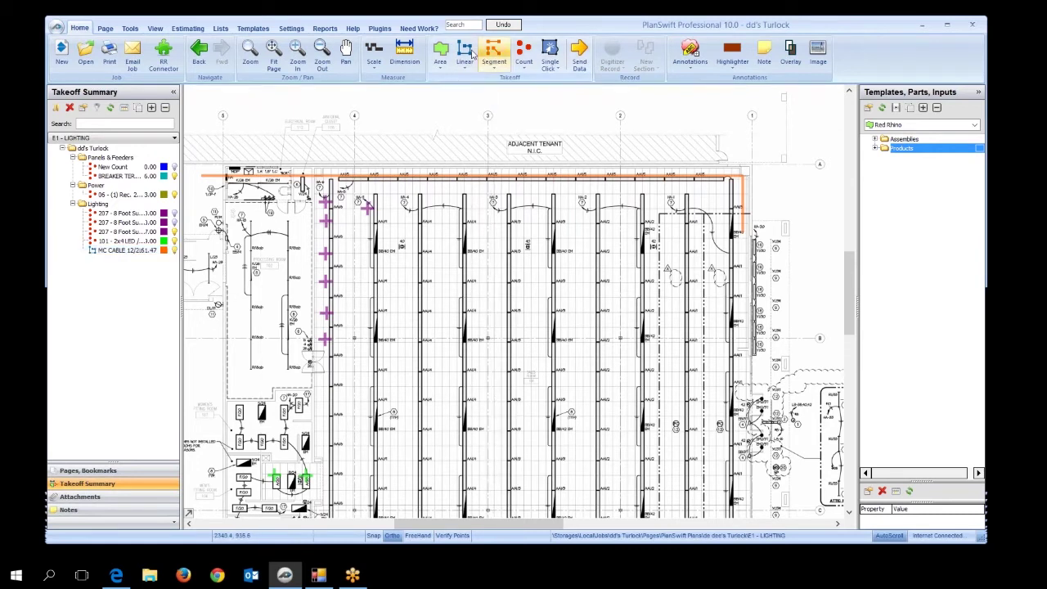
left_click(52, 251)
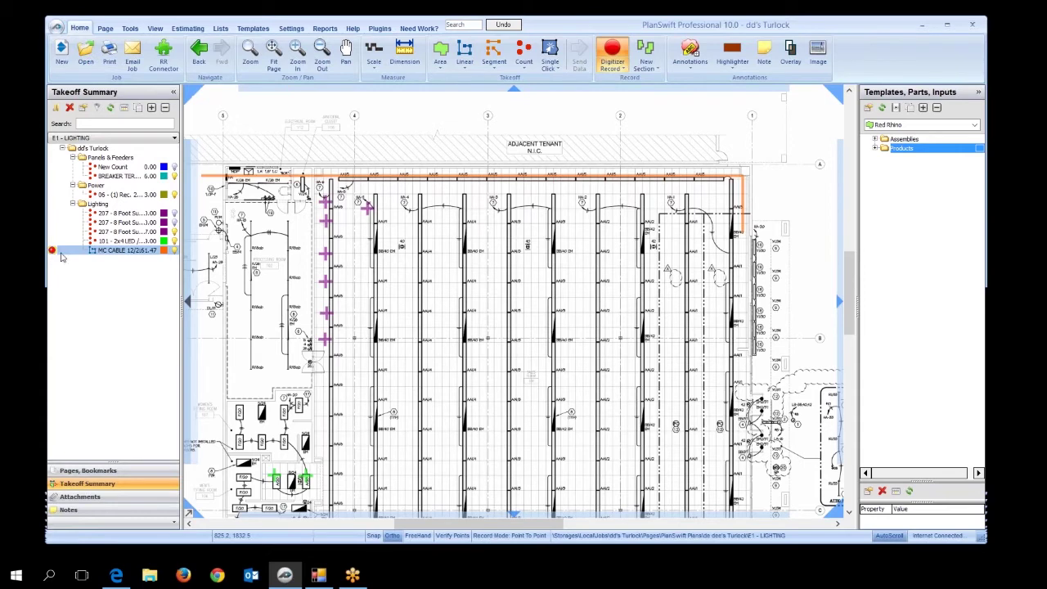
left_click(536, 250)
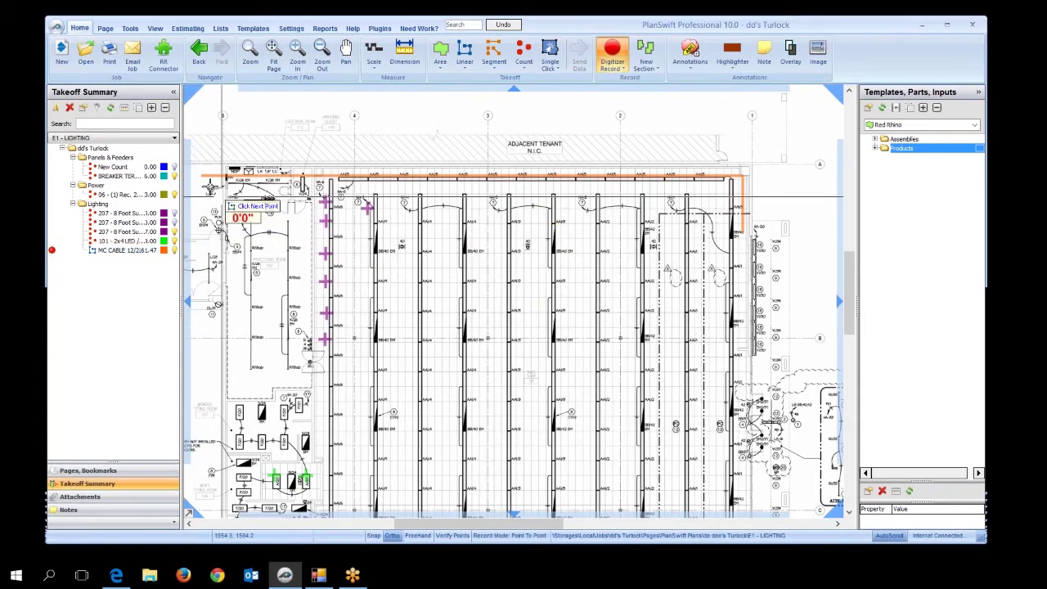
left_click(203, 182)
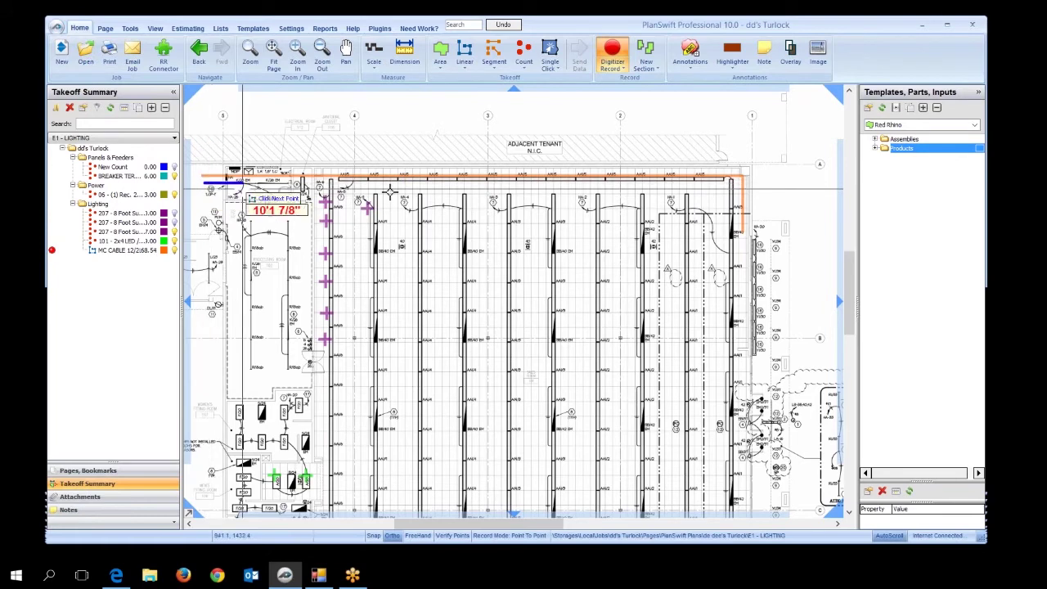
left_click(652, 188)
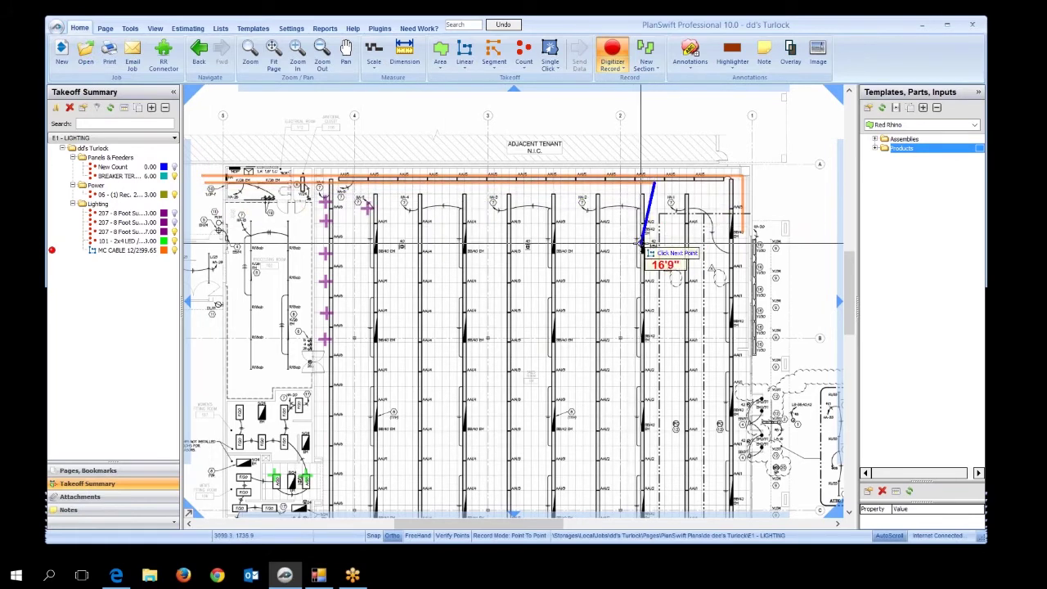
left_click(645, 242)
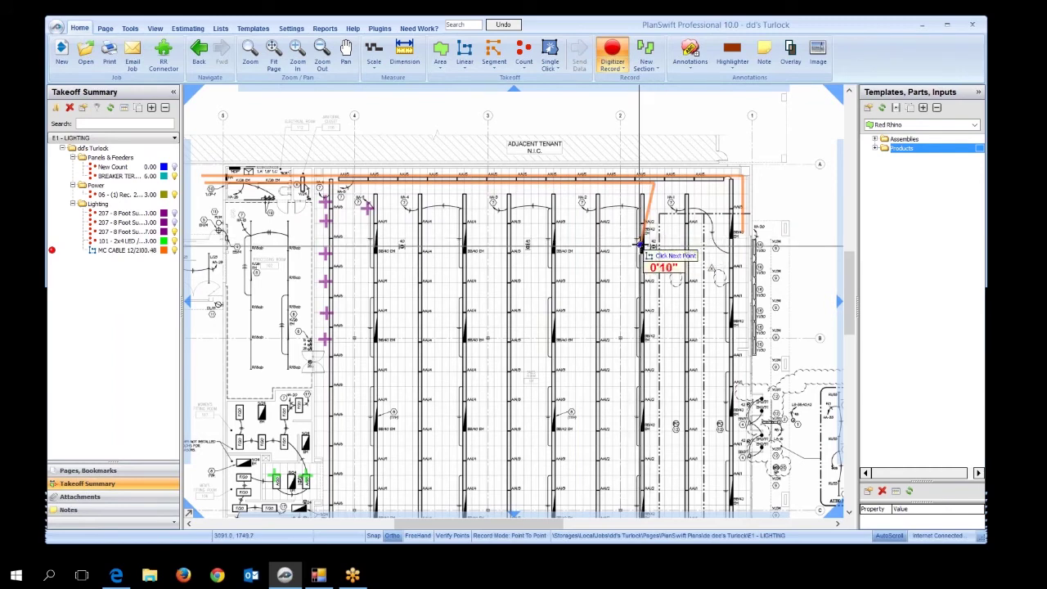
right_click(646, 246)
left_click(666, 267)
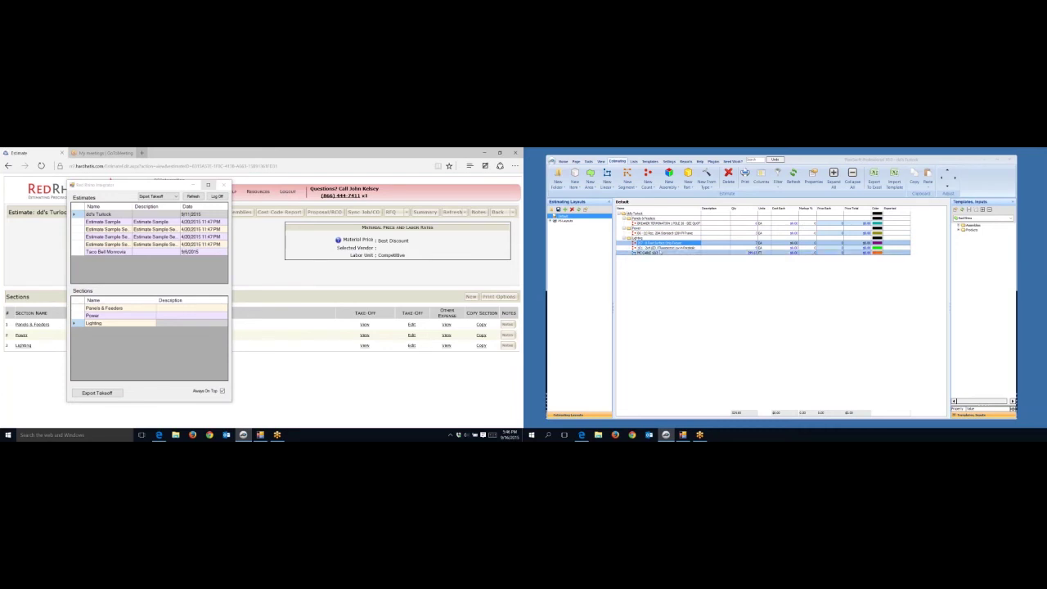
Export the 207 and 101 fixture counts to the Lighting section of the dd's Turlock estimate, view that section's take-off, and minimize the integrator
left_click(660, 248, "shift")
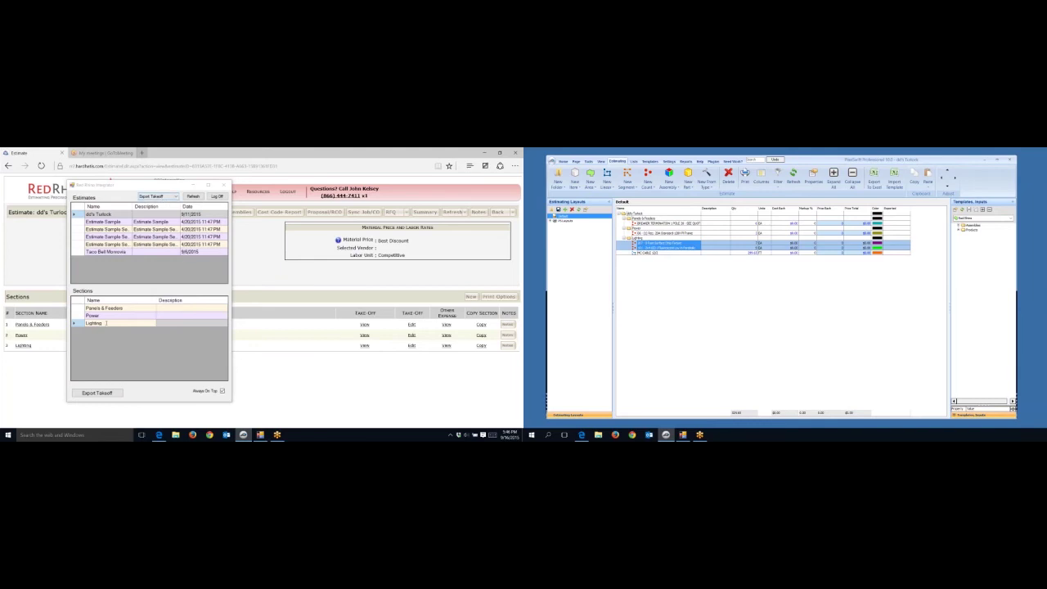
left_click(109, 393)
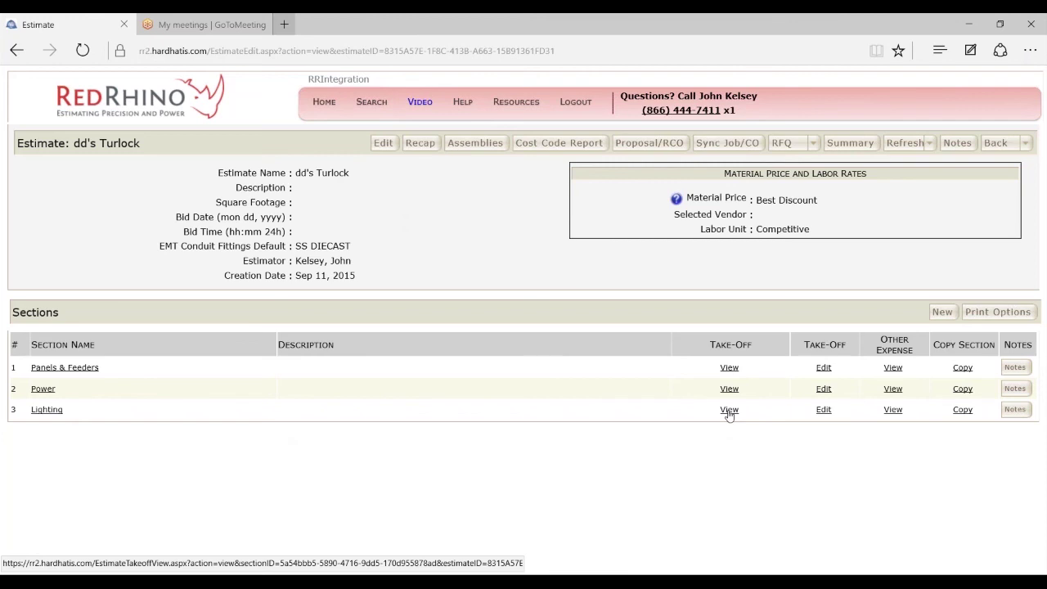
left_click(729, 410)
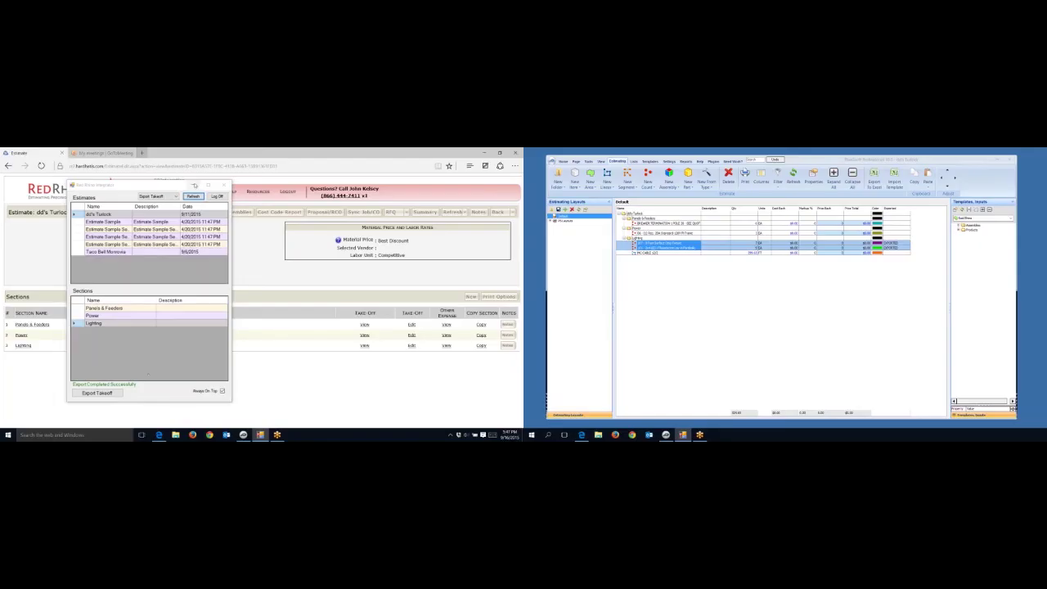
left_click(196, 185)
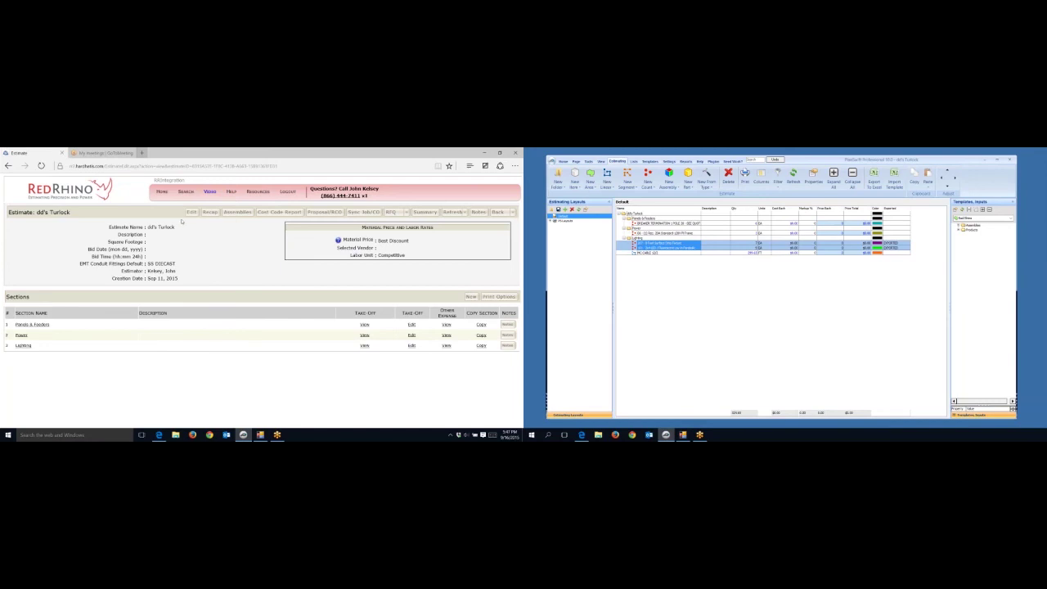